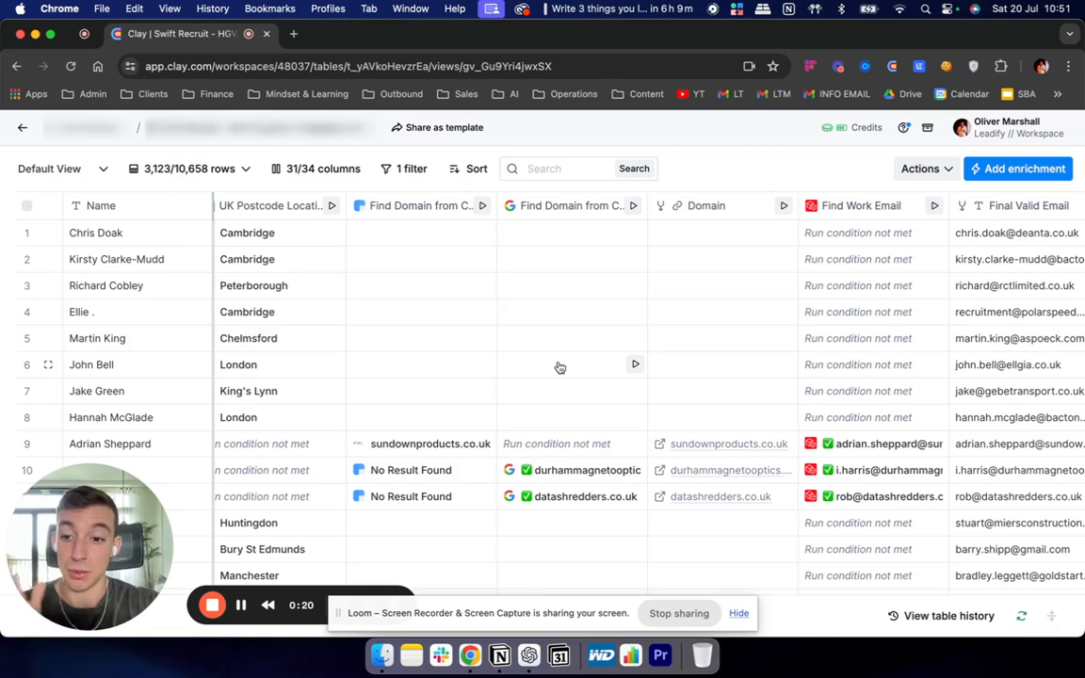
# - Examine the table's work email, email validation, domain lookup, final valid email and person enrichment columns
pyautogui.hscroll(-5, 559, 368)
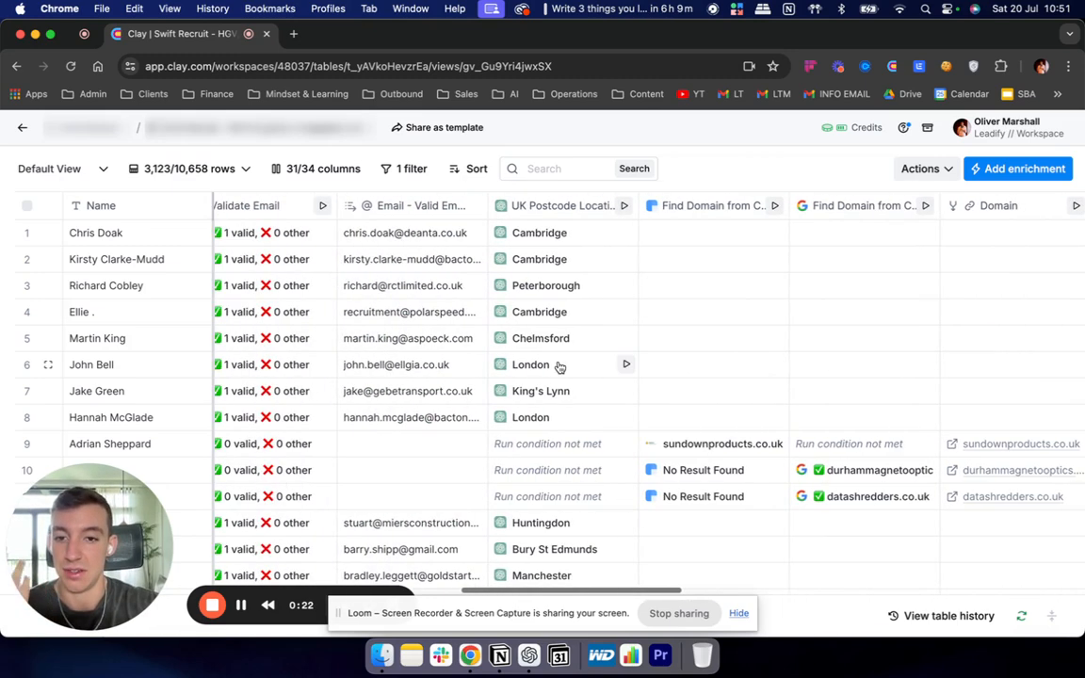
pyautogui.hscroll(15, 355, 268)
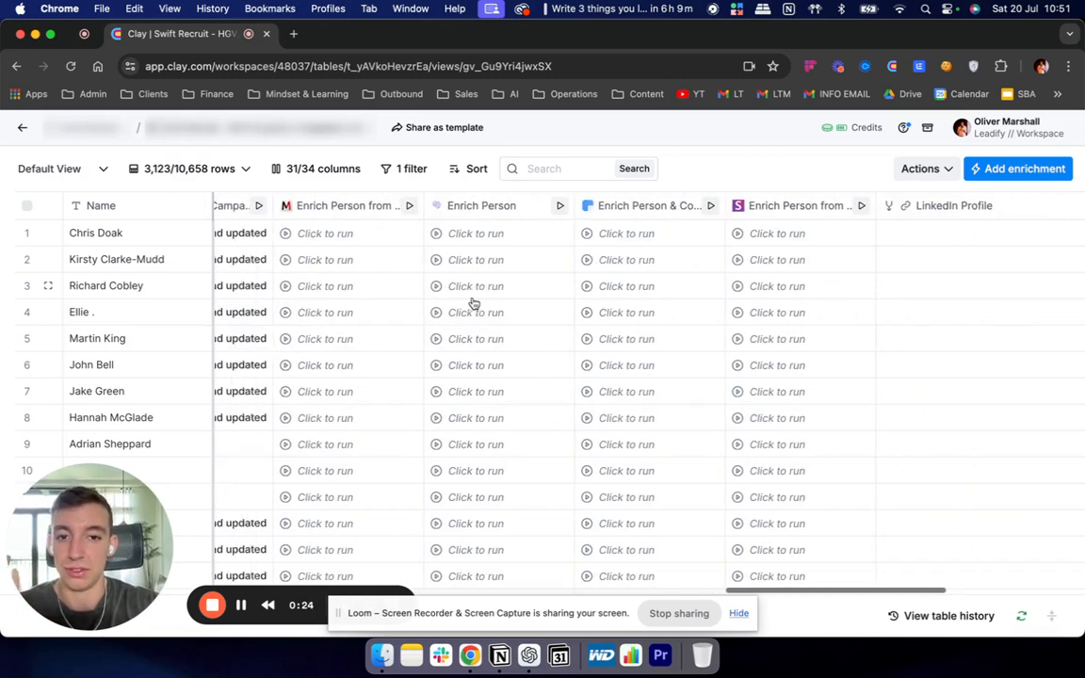
pyautogui.hscroll(-5, 473, 302)
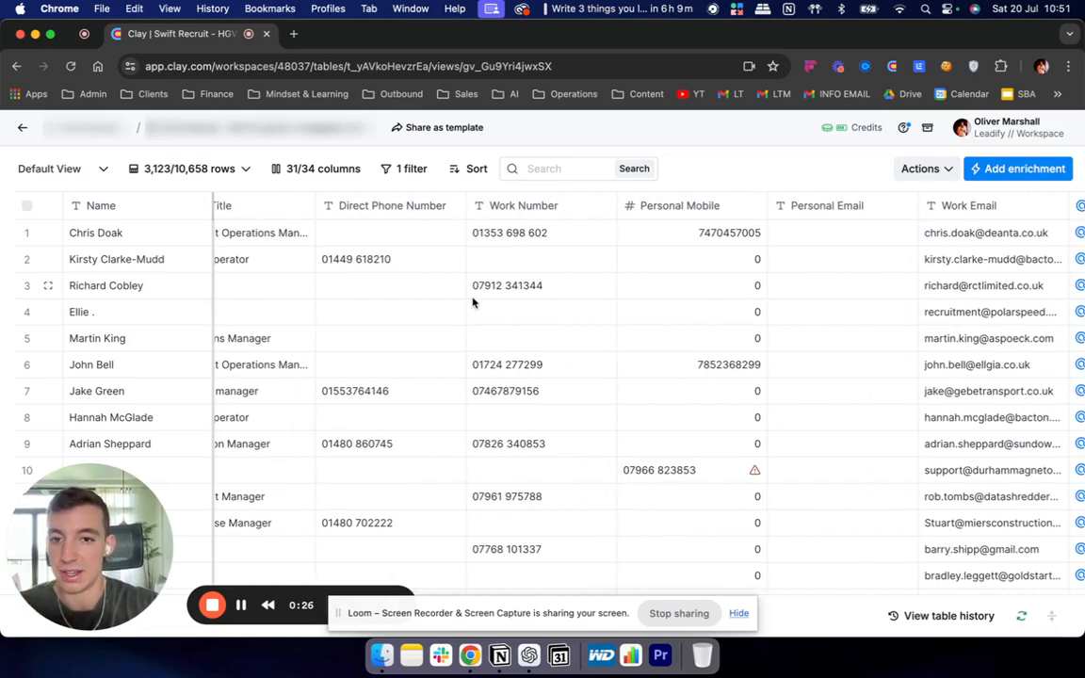
pyautogui.hscroll(10, 649, 331)
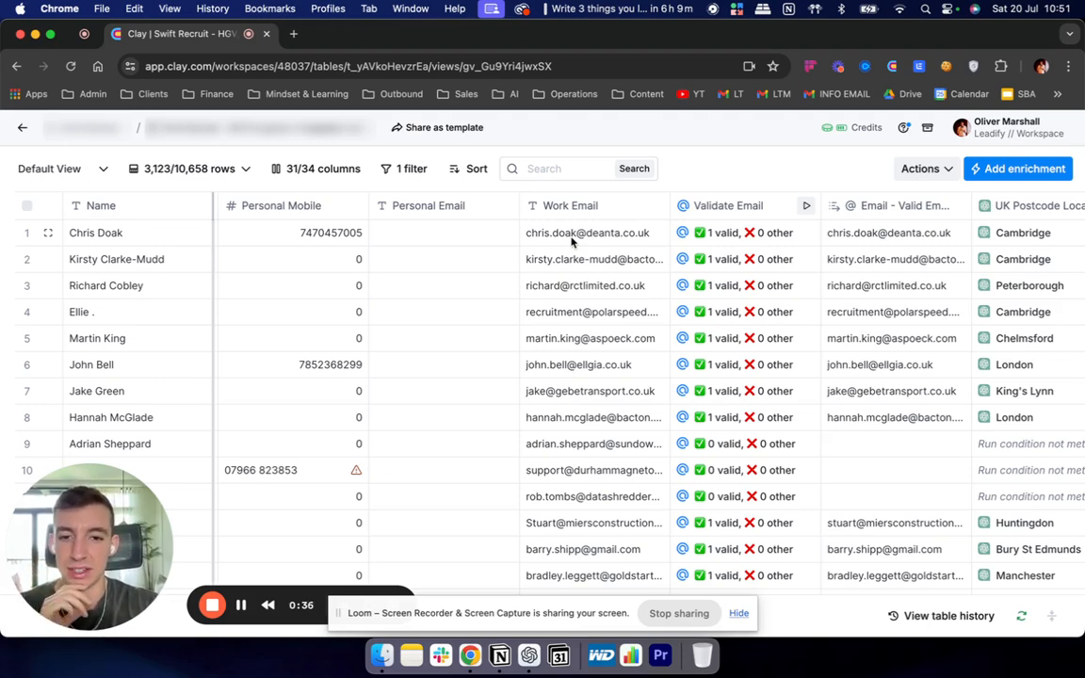
pyautogui.hscroll(4, 570, 316)
pyautogui.hscroll(3, 571, 317)
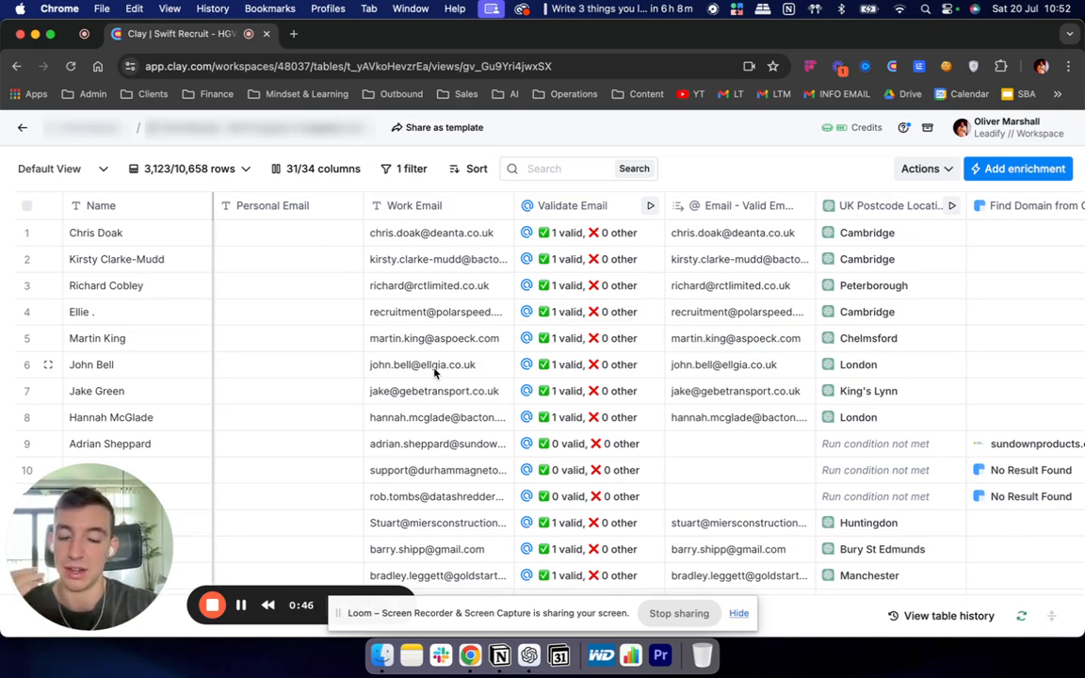
pyautogui.hscroll(2, 415, 349)
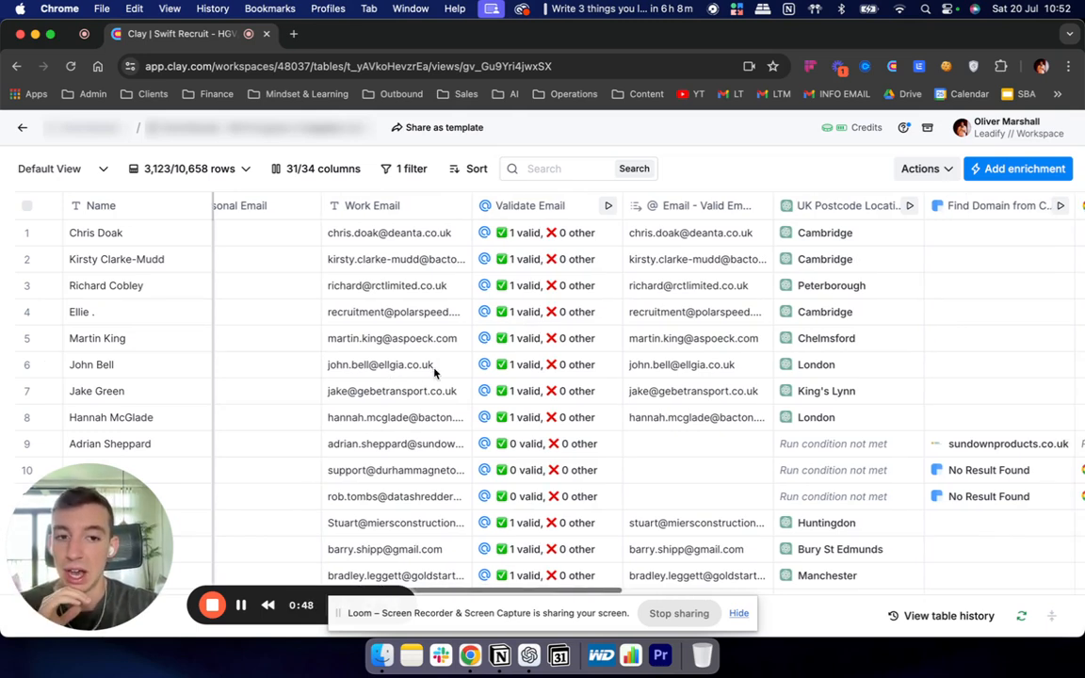
pyautogui.moveTo(376, 237); pyautogui.dragTo(380, 416)
pyautogui.click(380, 443)
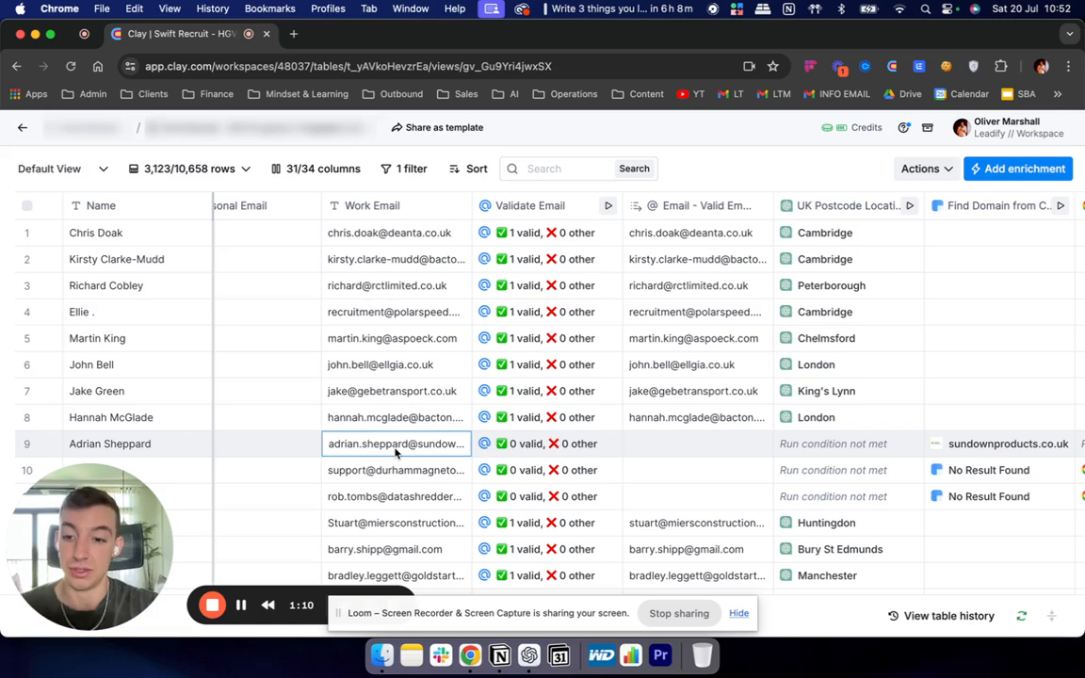
pyautogui.hscroll(10, 395, 452)
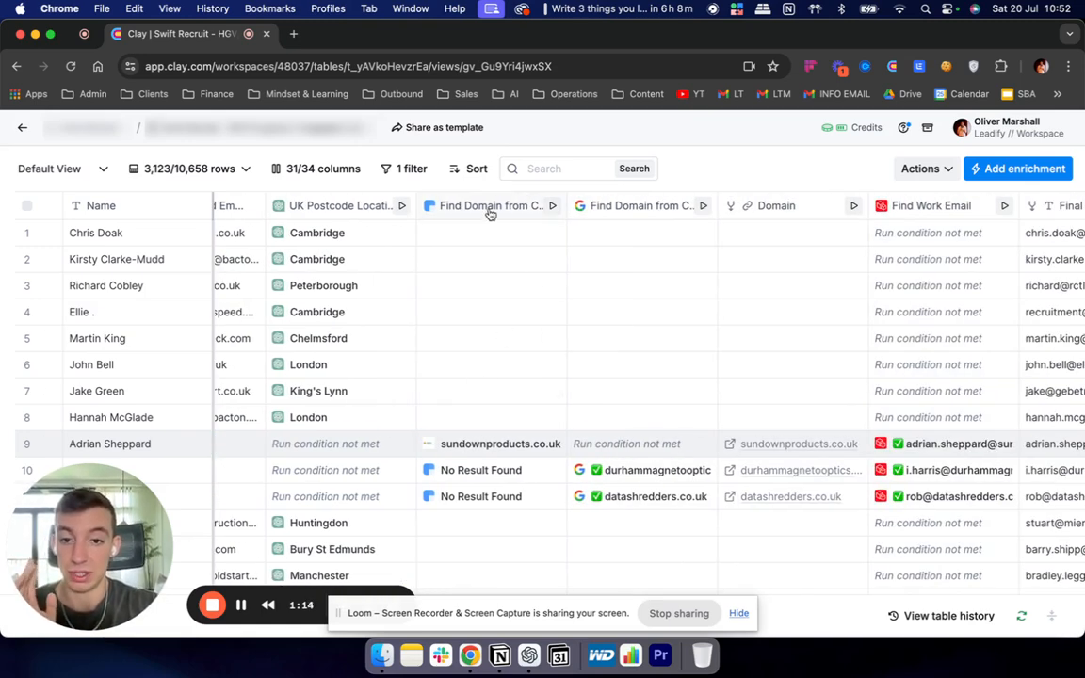
pyautogui.hscroll(15, 780, 338)
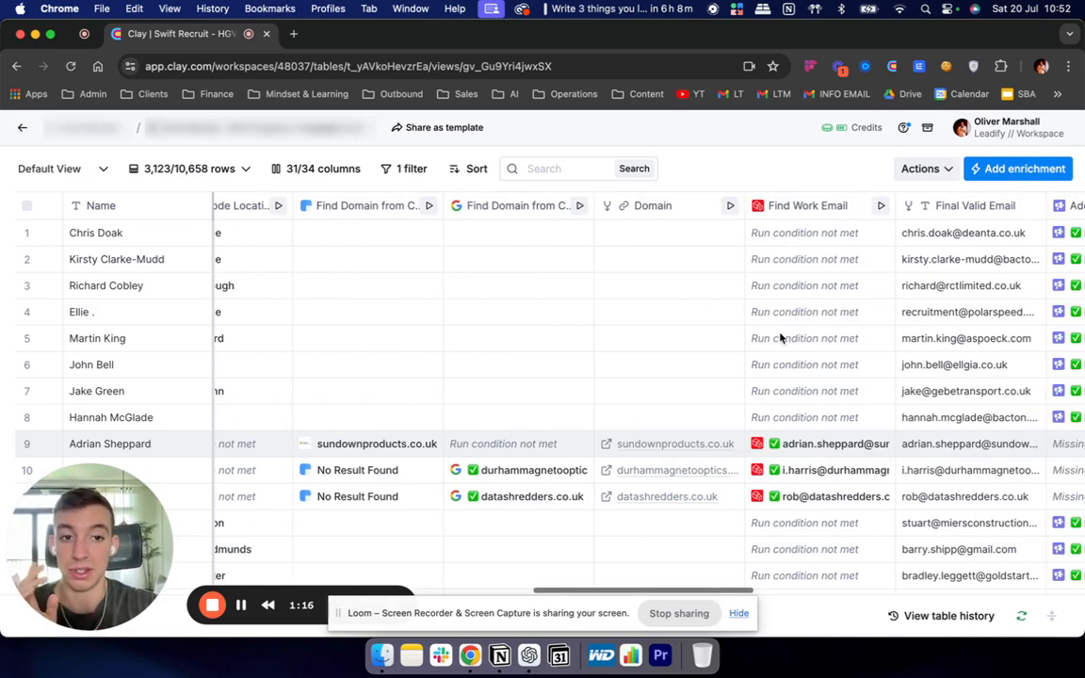
pyautogui.hscroll(3, 779, 339)
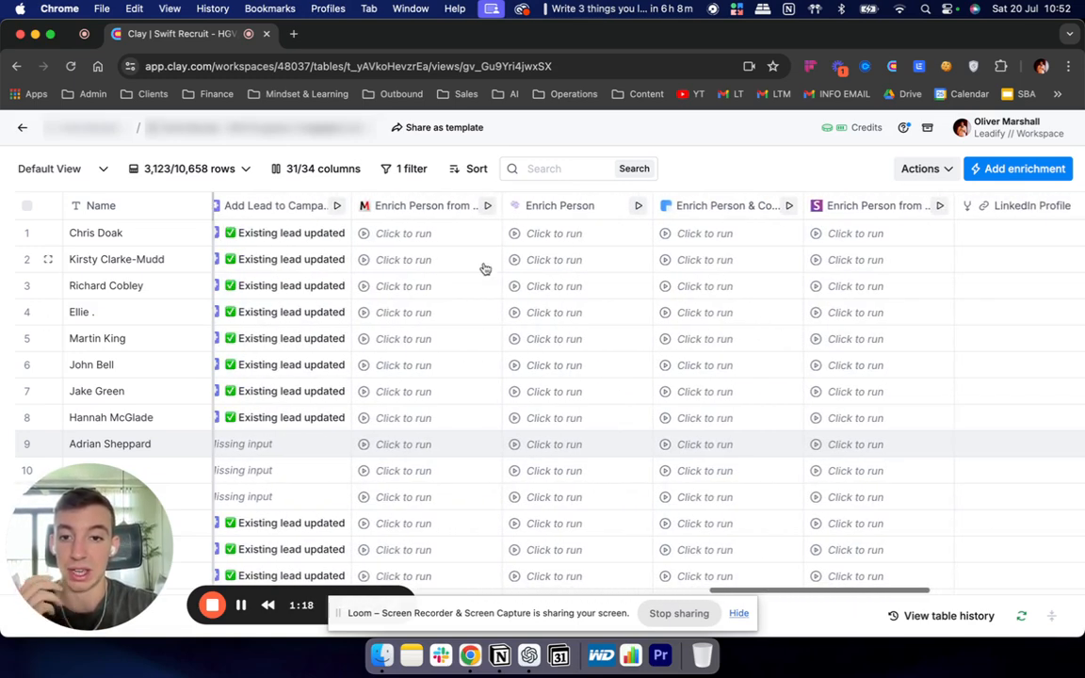
# - Search the enrichments for "linkedin", choose the LinkedIn Profile waterfall and configure a new provider instead of reusing an existing one
pyautogui.click(1025, 169)
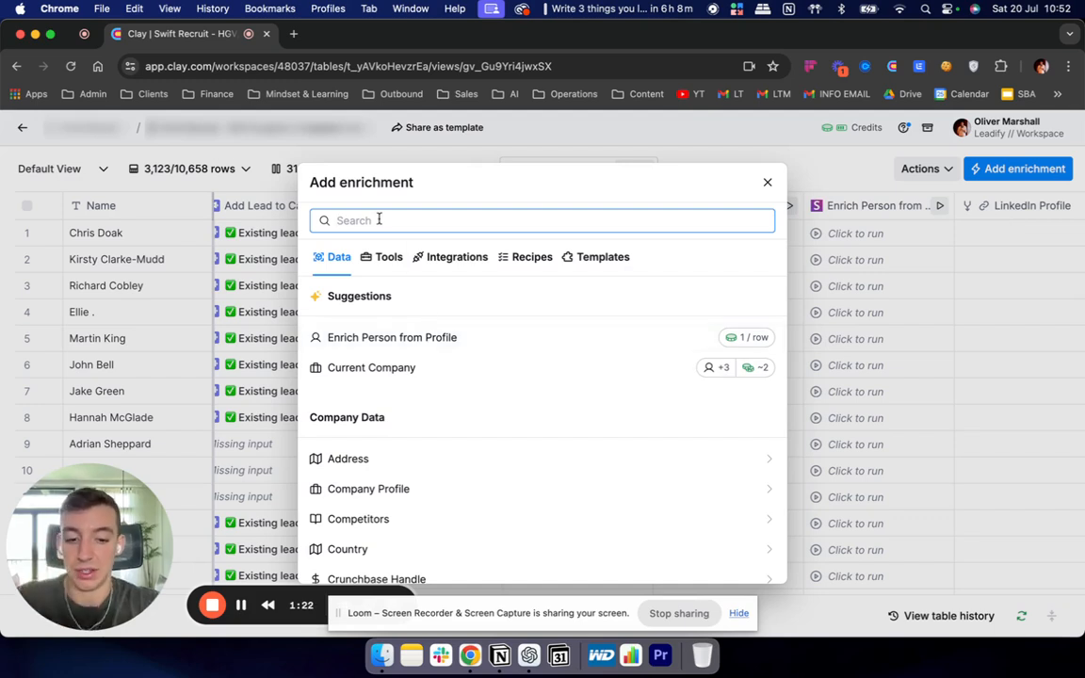
pyautogui.write('linkedin')
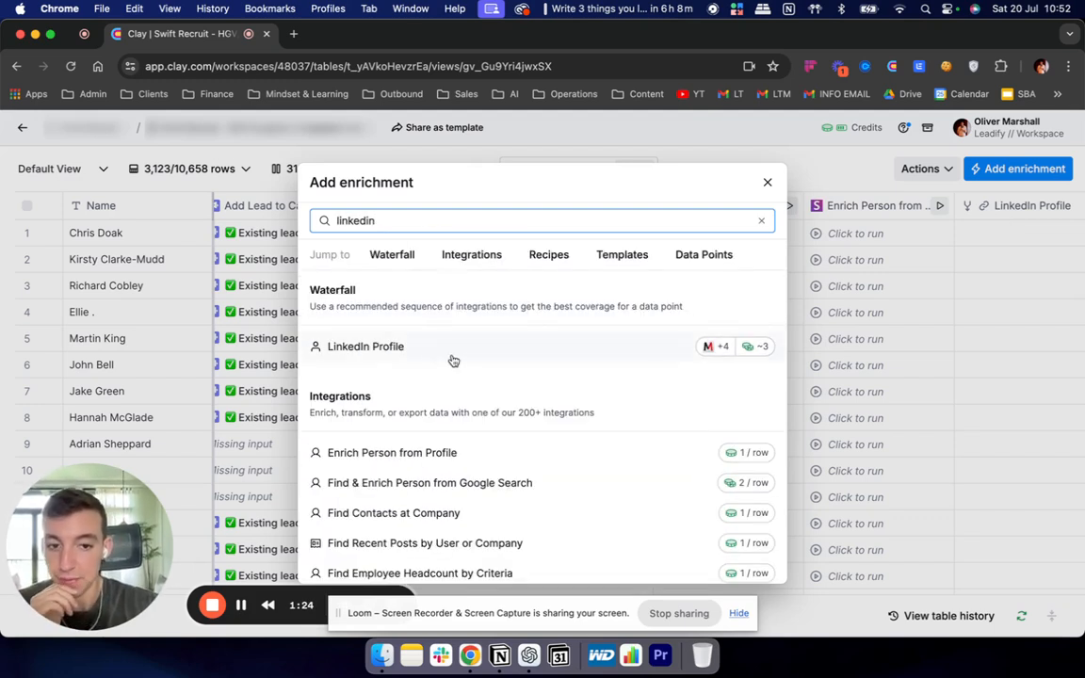
pyautogui.click(436, 364)
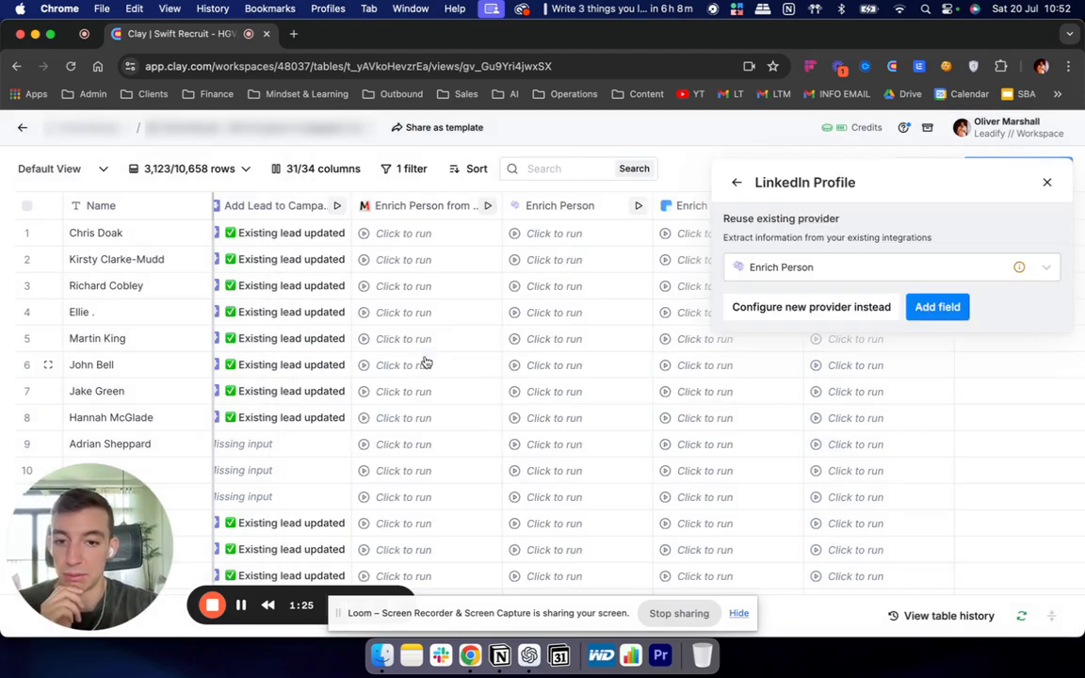
pyautogui.click(812, 310)
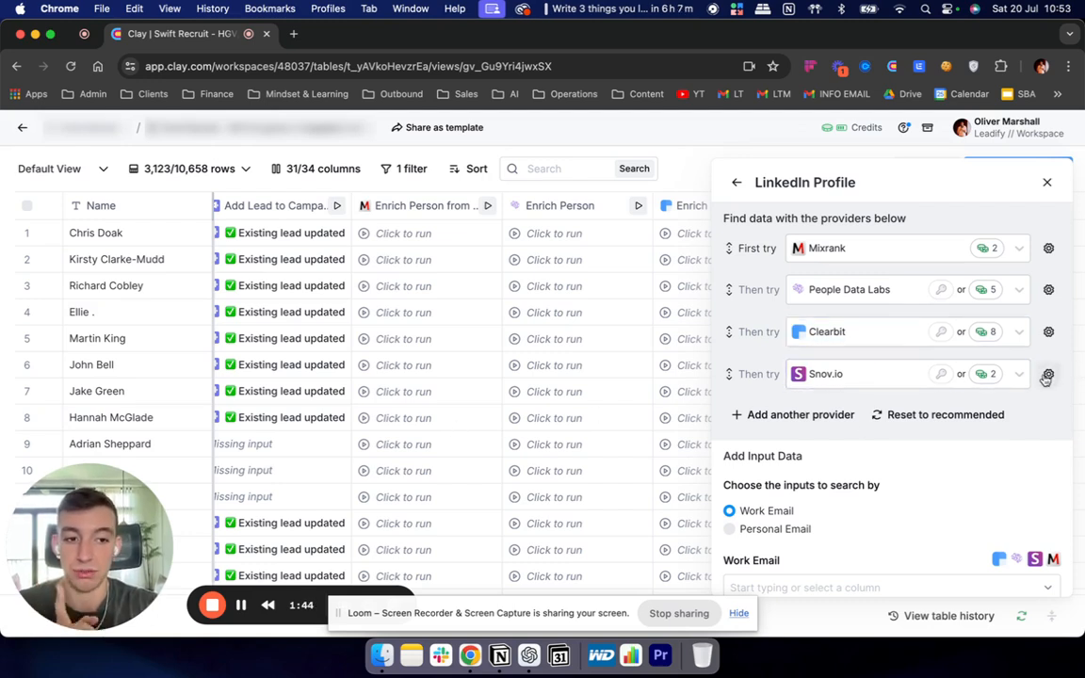
# - Set the Work Email input of the LinkedIn Profile enrichment to the Work Email column
pyautogui.scroll(-3, 1010, 424)
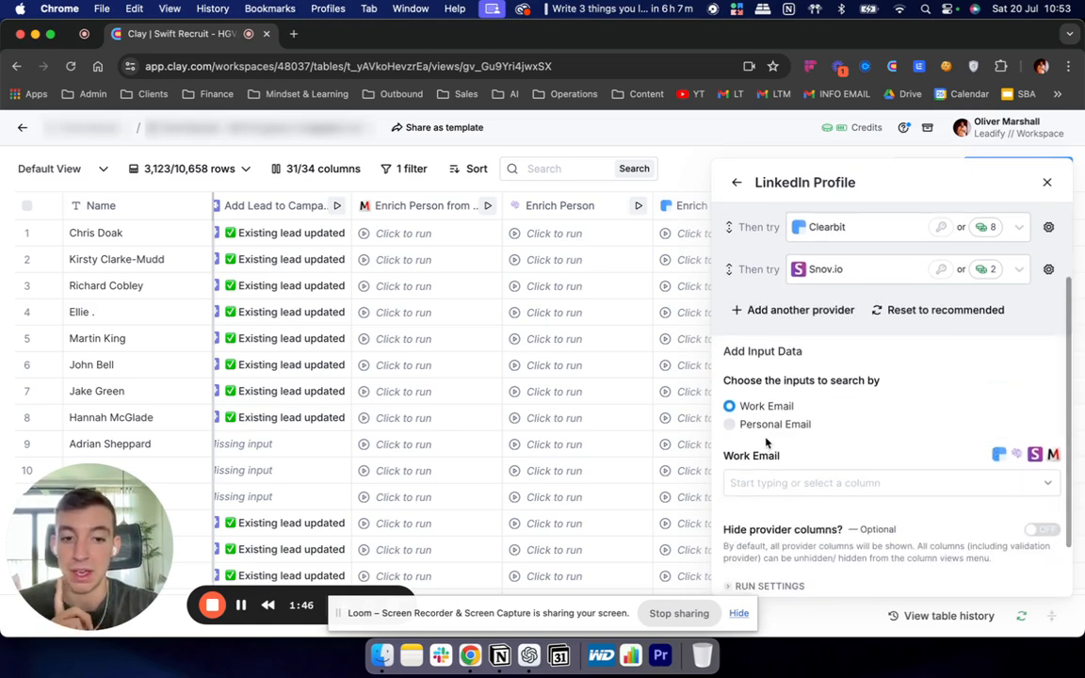
pyautogui.click(787, 484)
pyautogui.scroll(-5, 811, 570)
pyautogui.scroll(-3, 812, 567)
pyautogui.scroll(1, 812, 568)
pyautogui.scroll(-1, 819, 563)
pyautogui.scroll(-1, 817, 556)
pyautogui.click(819, 525)
pyautogui.scroll(-2, 875, 405)
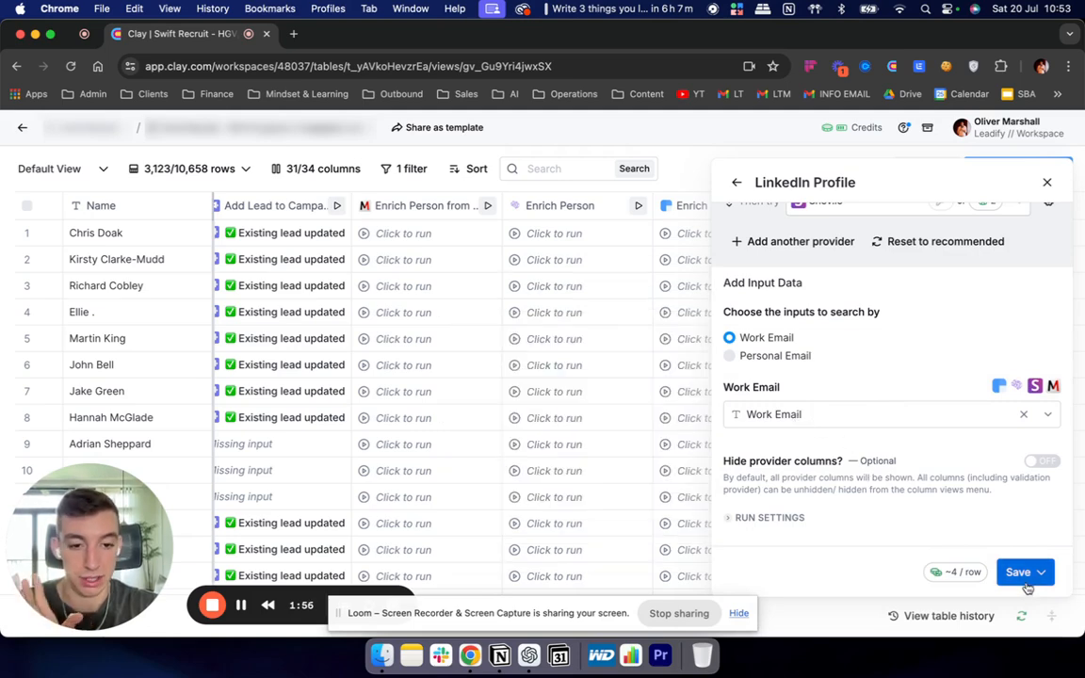
# - Review the estimated credit cost of each LinkedIn Profile provider, and close the enrichment setup without saving
pyautogui.scroll(3, 928, 359)
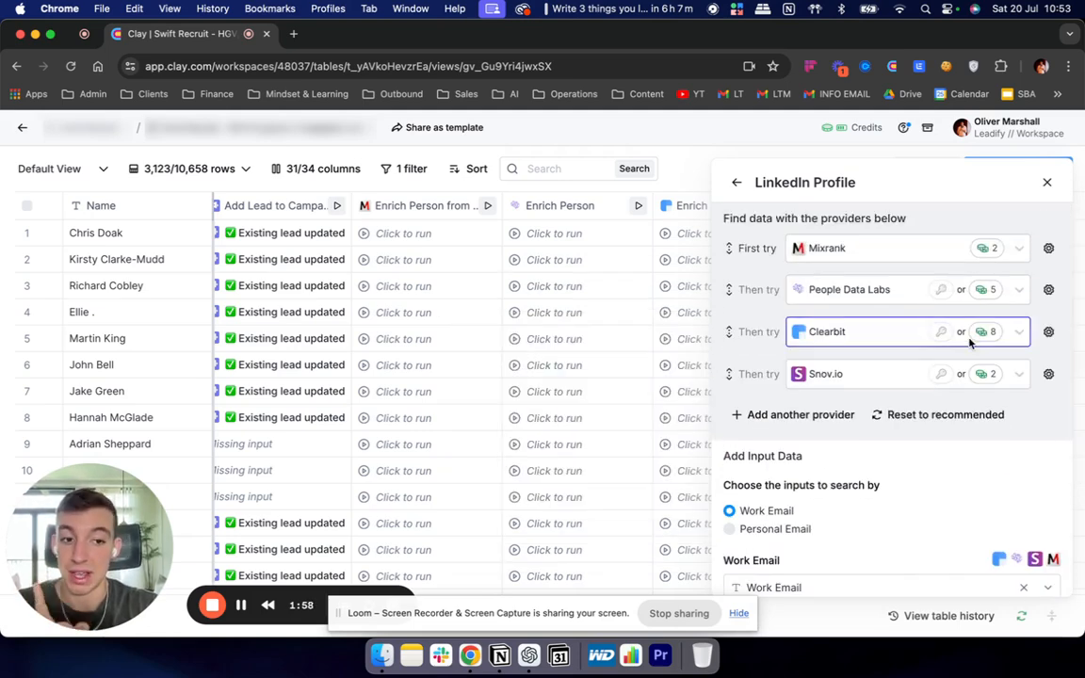
pyautogui.moveTo(983, 343)
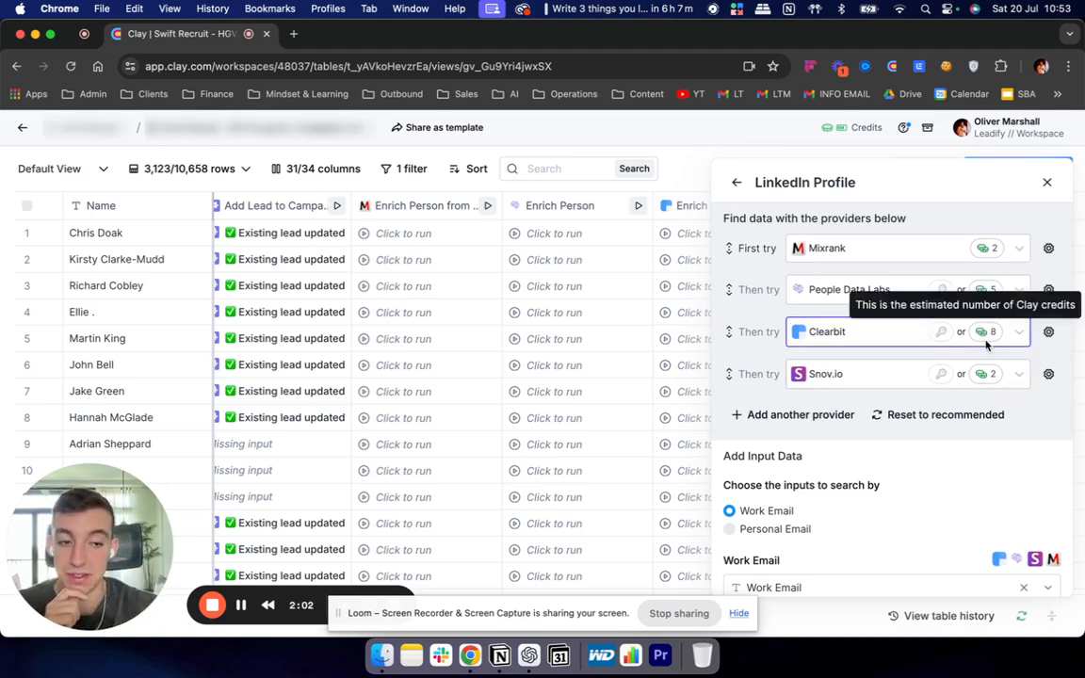
pyautogui.hscroll(5, 586, 379)
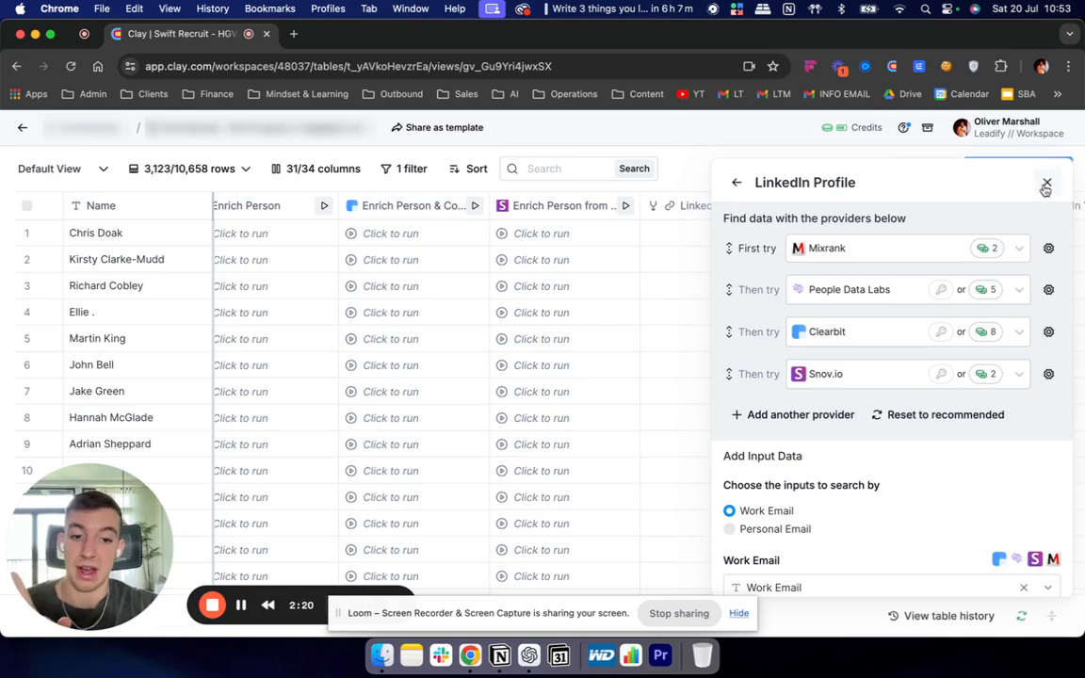
pyautogui.scroll(-3, 844, 439)
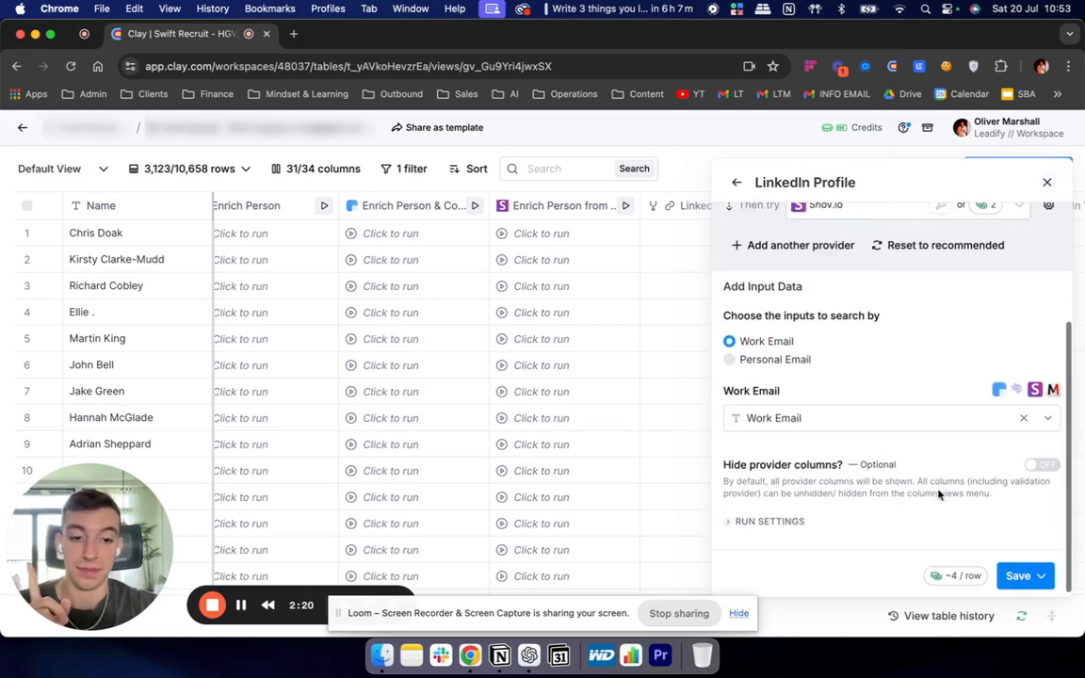
pyautogui.click(1048, 180)
# - Change the table filter to show only rows where LinkedIn Profile is not empty
pyautogui.click(406, 169)
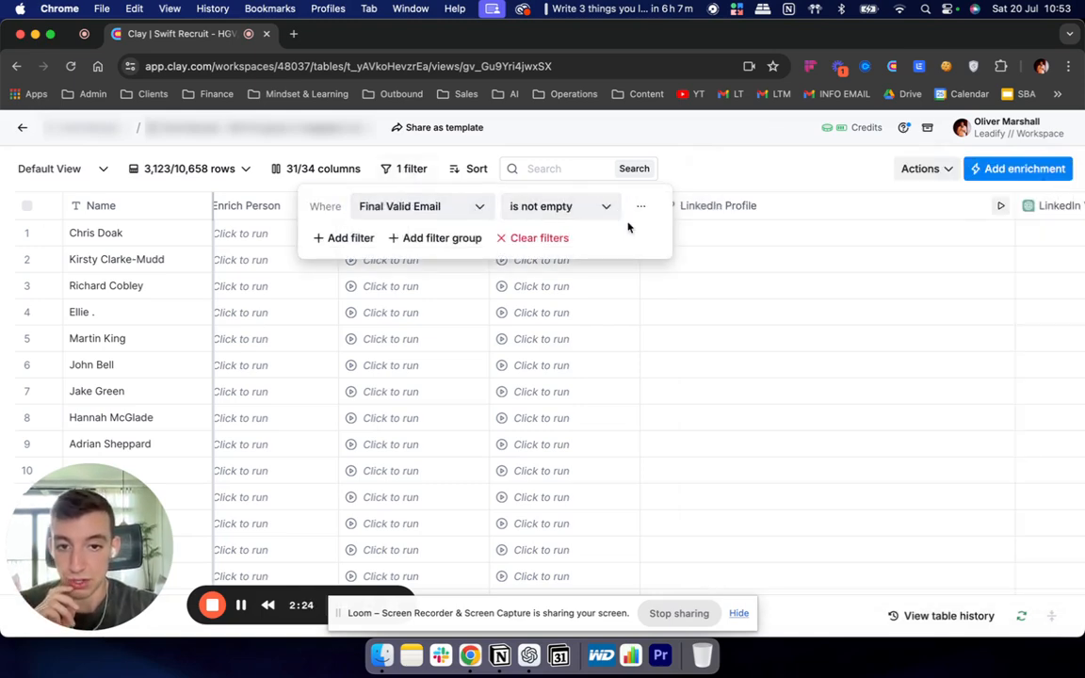
pyautogui.click(574, 209)
pyautogui.click(428, 209)
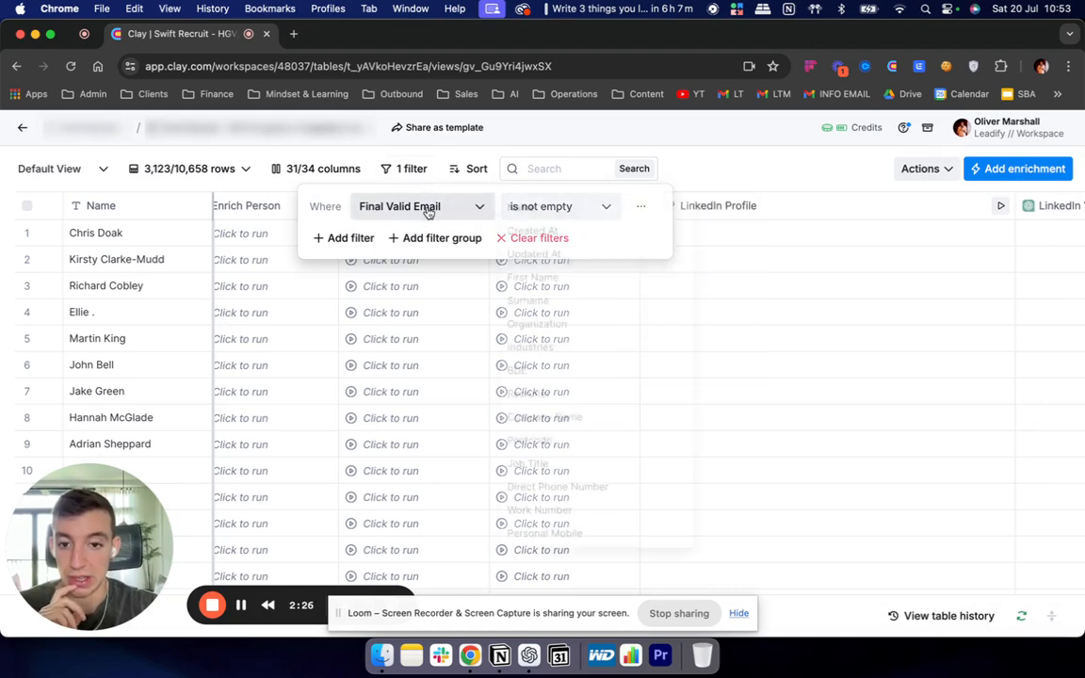
pyautogui.click(429, 209)
pyautogui.scroll(-10, 537, 452)
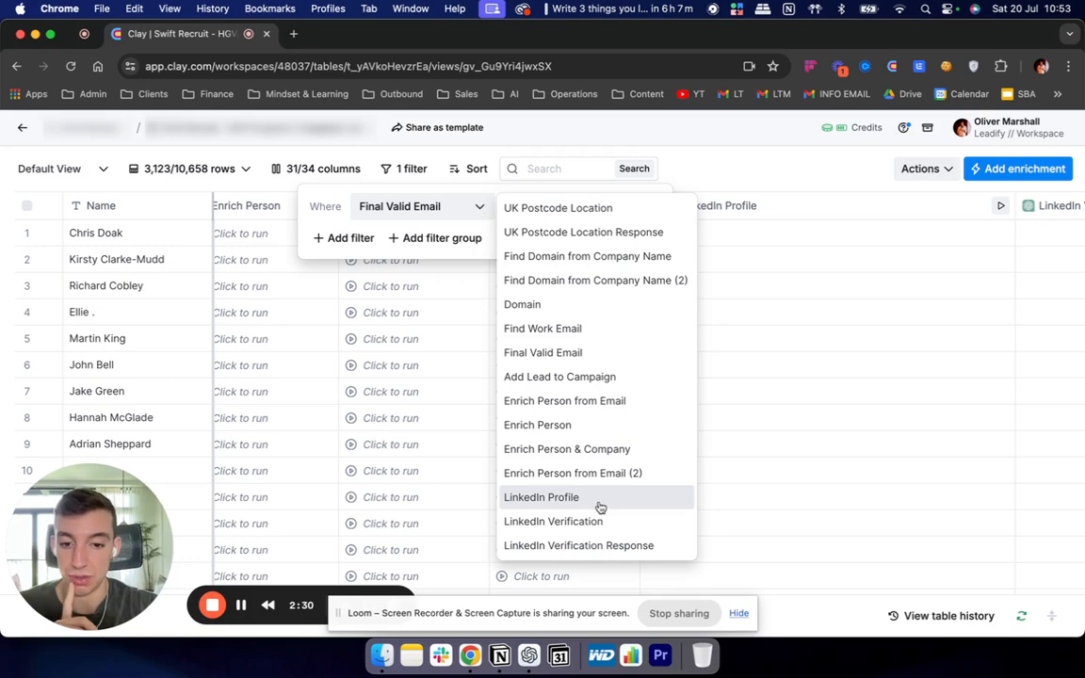
pyautogui.click(600, 506)
pyautogui.click(551, 206)
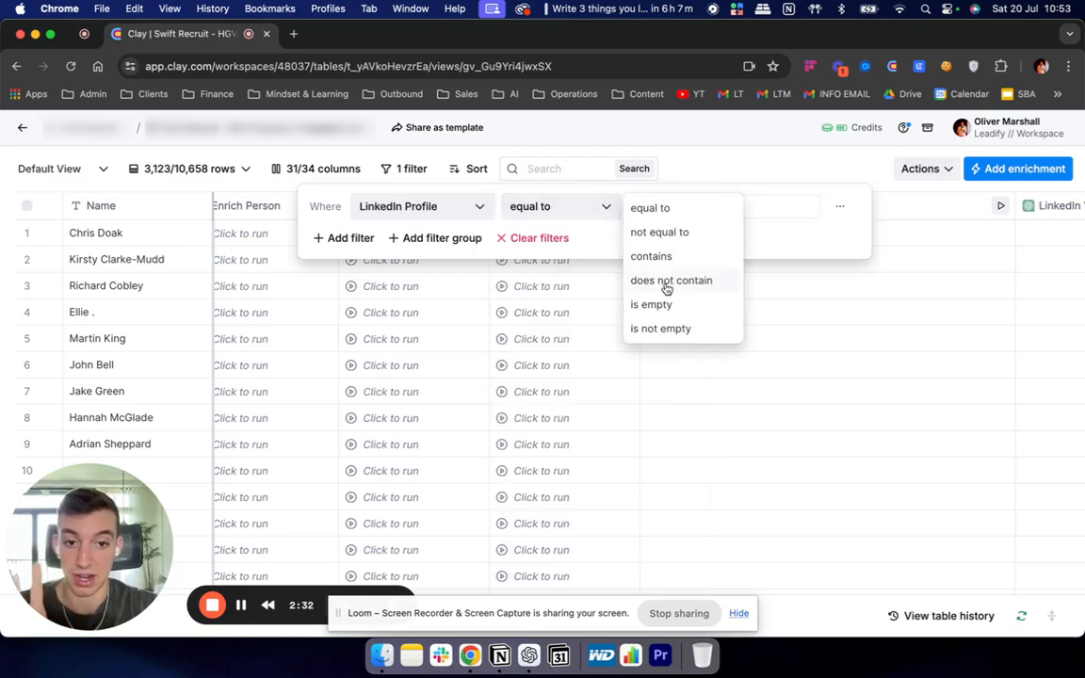
pyautogui.click(655, 328)
pyautogui.click(726, 156)
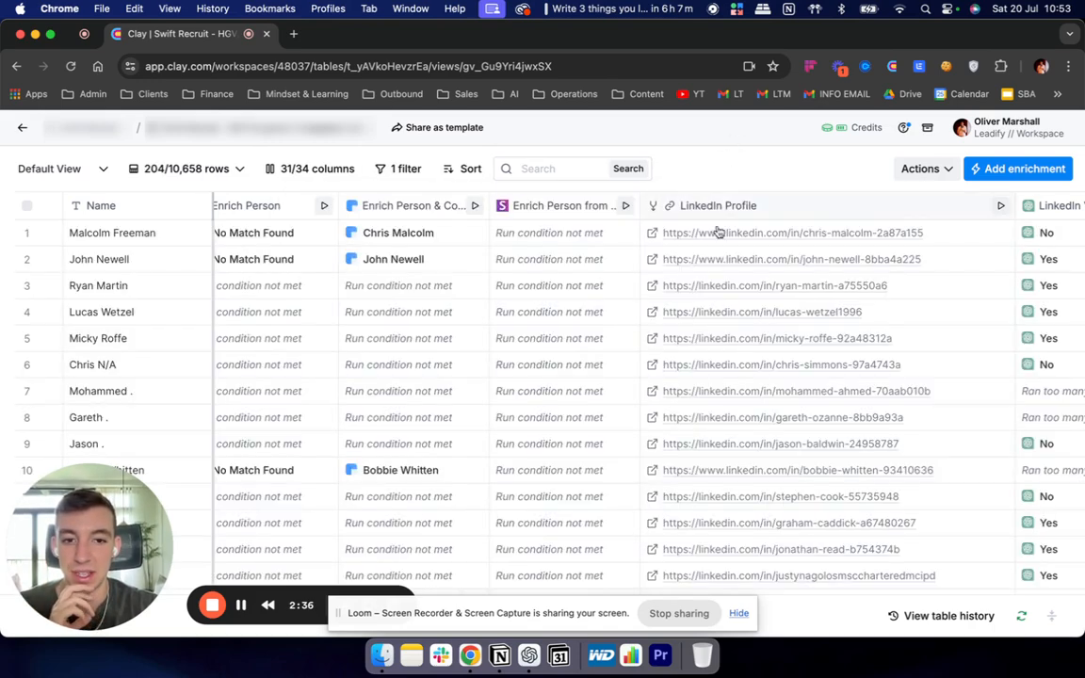
# - Compare the provider enrichment results with the LinkedIn Profile and LinkedIn Verification columns of the filtered rows
pyautogui.hscroll(3, 715, 261)
pyautogui.hscroll(-10, 716, 261)
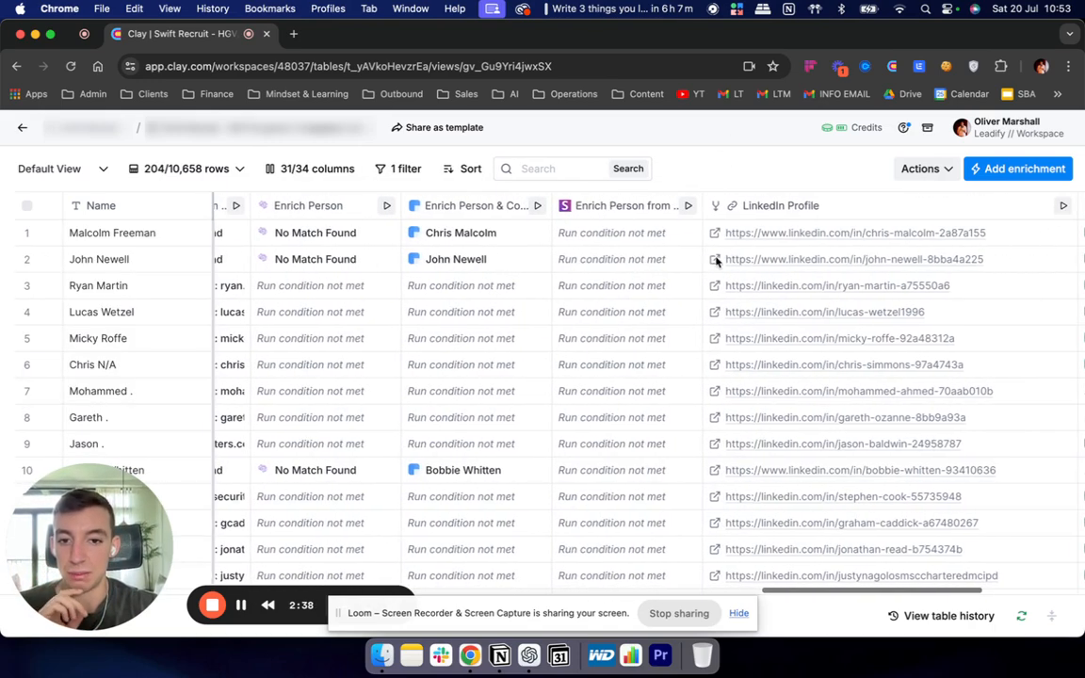
pyautogui.hscroll(-3, 716, 261)
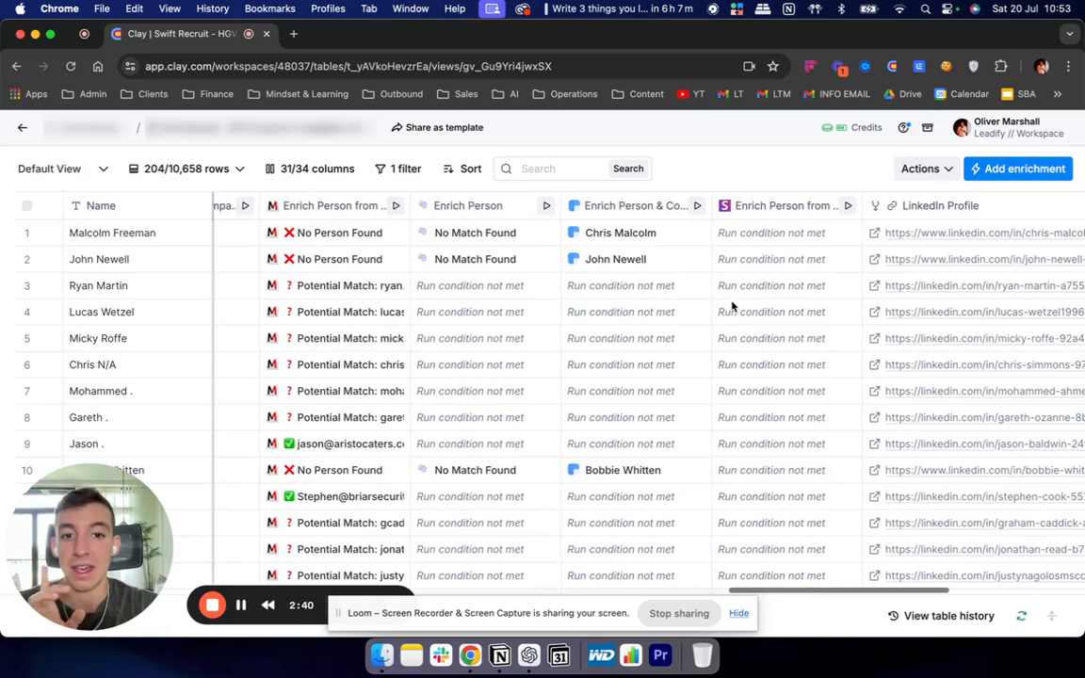
pyautogui.hscroll(5, 732, 307)
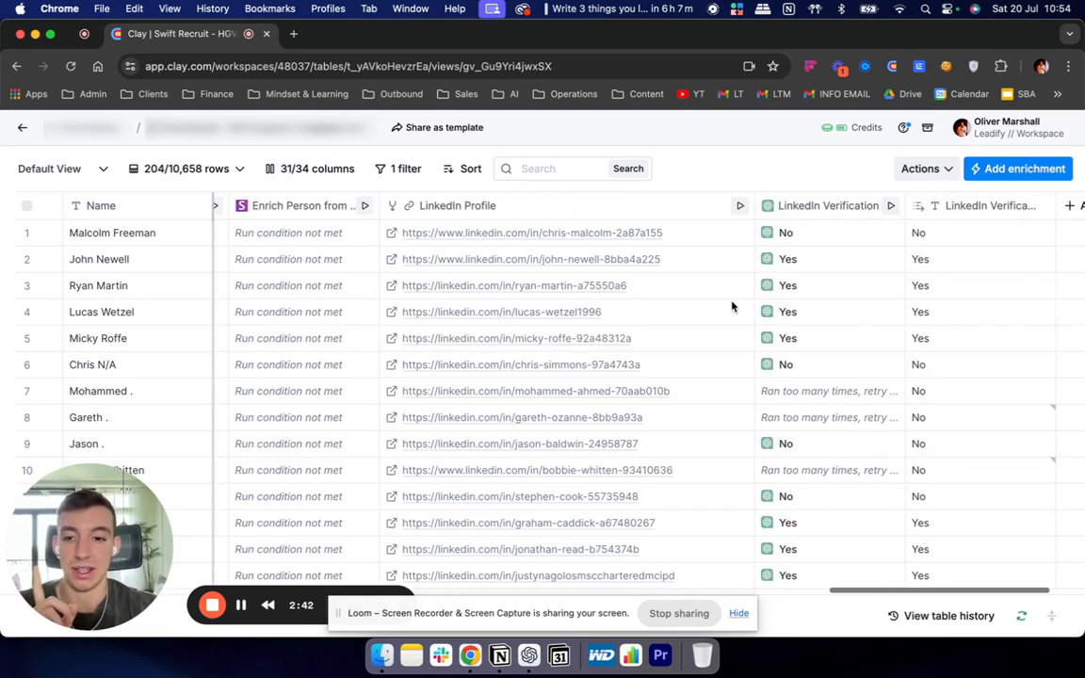
pyautogui.hscroll(-2, 732, 307)
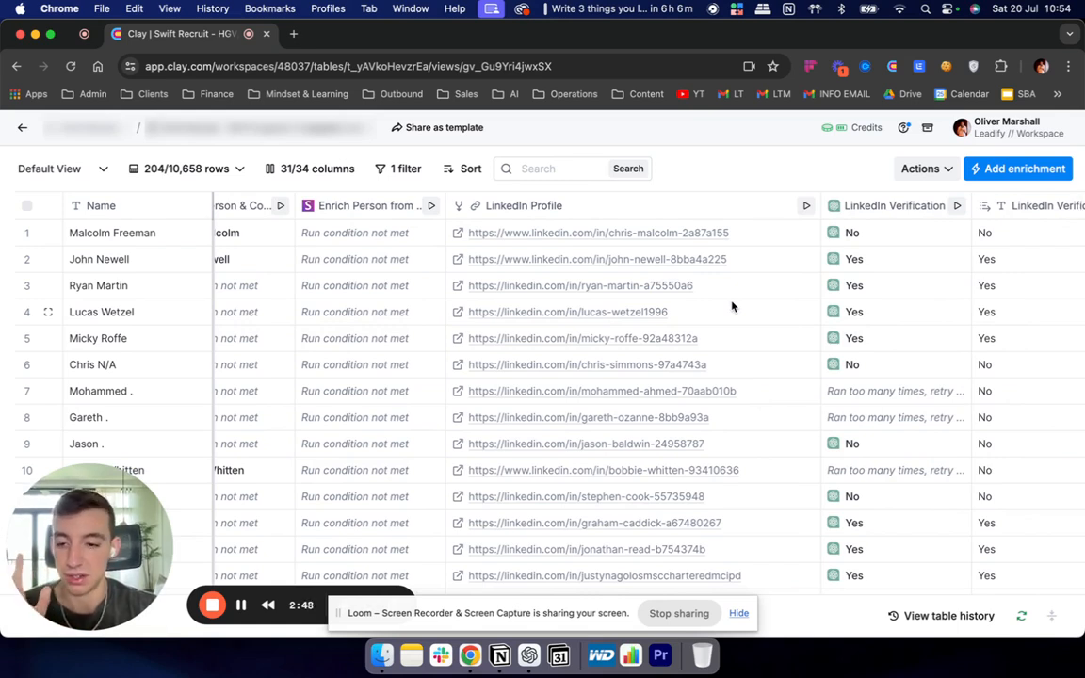
pyautogui.hscroll(-1, 733, 306)
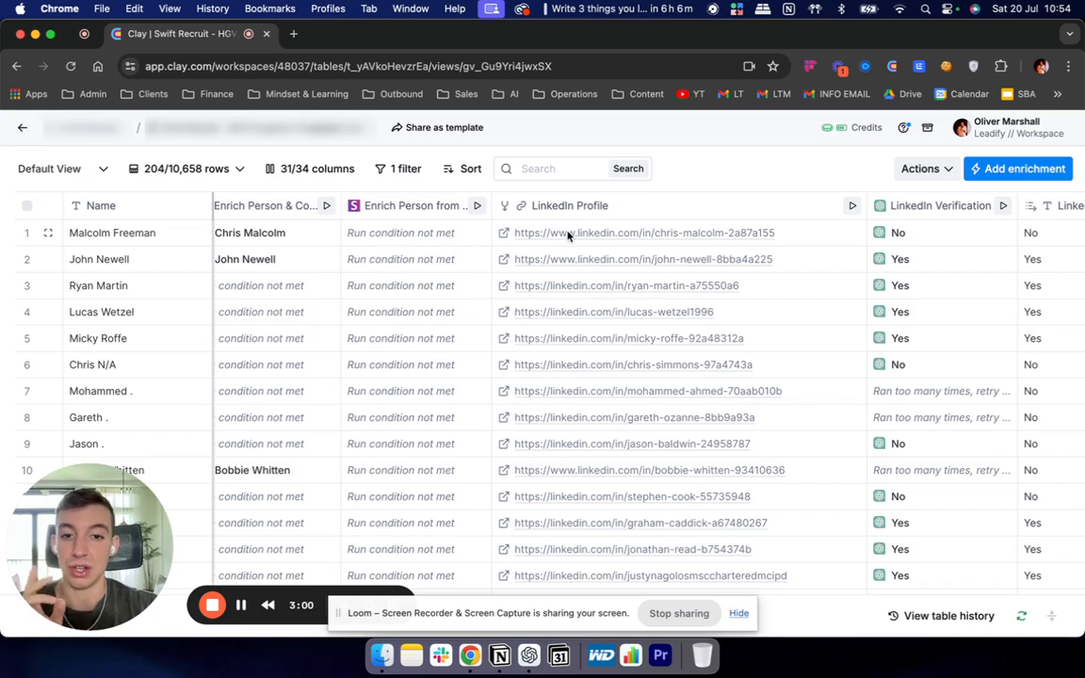
pyautogui.hscroll(4, 516, 215)
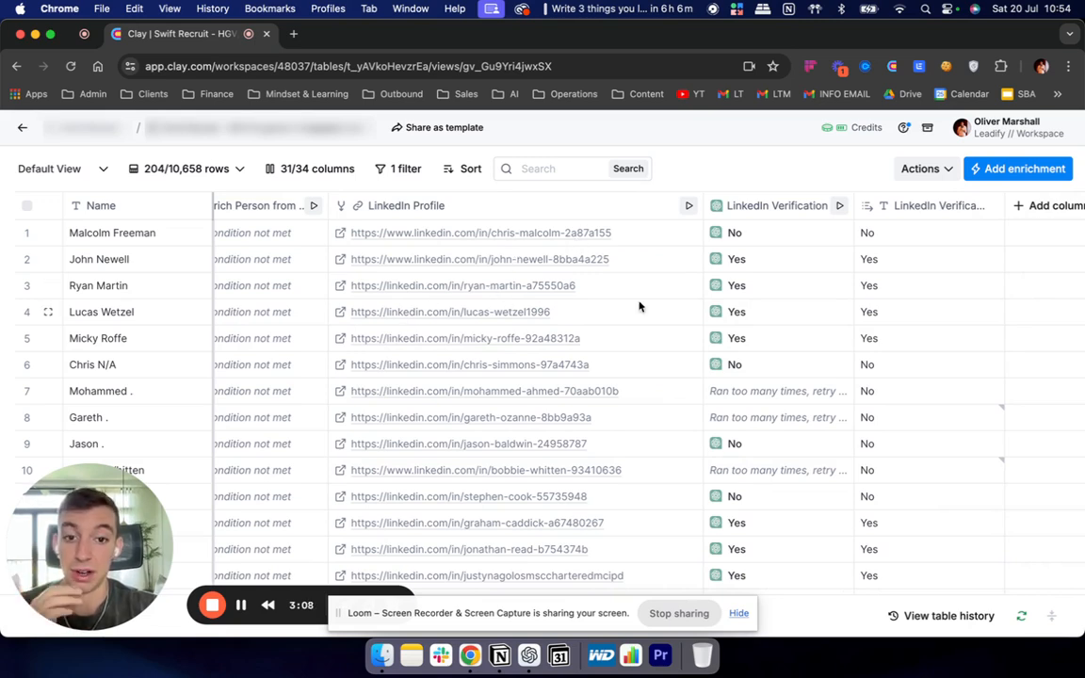
# - Open the LinkedIn Verification column's configuration and check which ChatGPT models are available, keeping gpt-4o
pyautogui.hscroll(2, 603, 287)
pyautogui.click(702, 225)
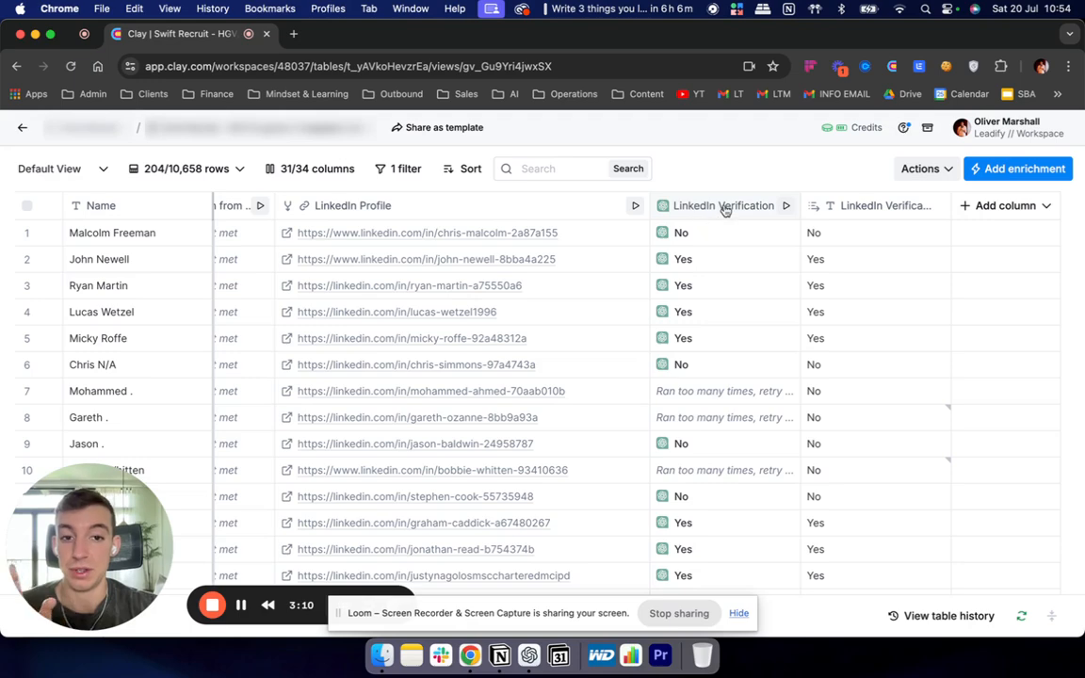
pyautogui.click(700, 266)
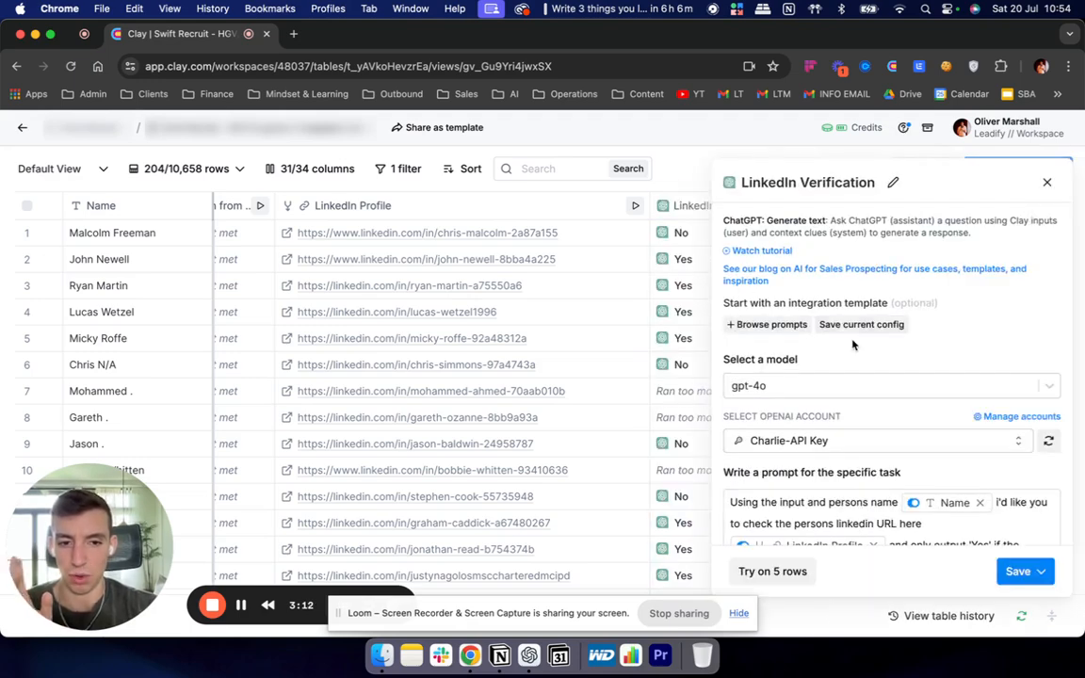
pyautogui.click(830, 394)
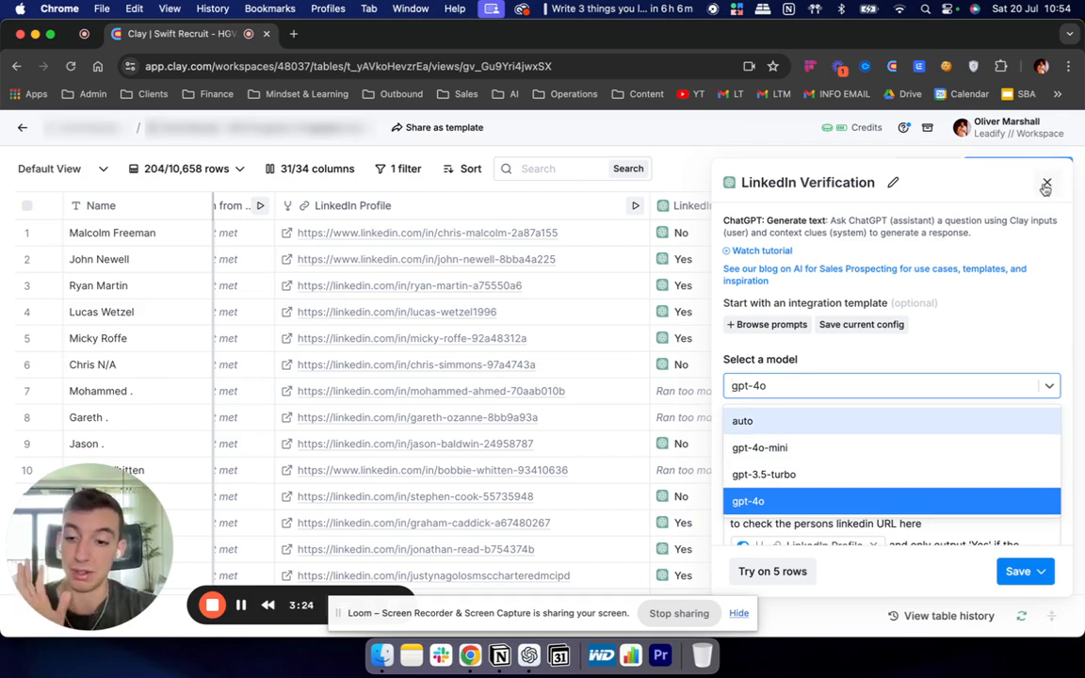
pyautogui.click(872, 306)
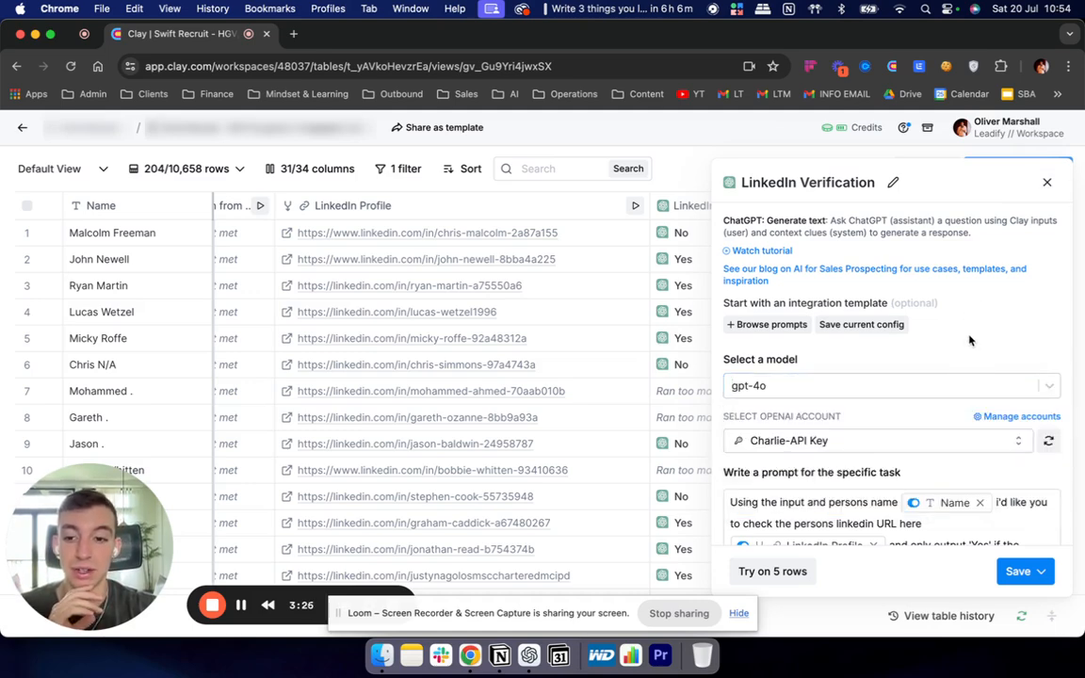
# - Read the full ChatGPT verification prompt, including its Yes/No output rules and its Name, First Name, Surname and LinkedIn Profile column references
pyautogui.scroll(-3, 889, 433)
pyautogui.scroll(-3, 901, 389)
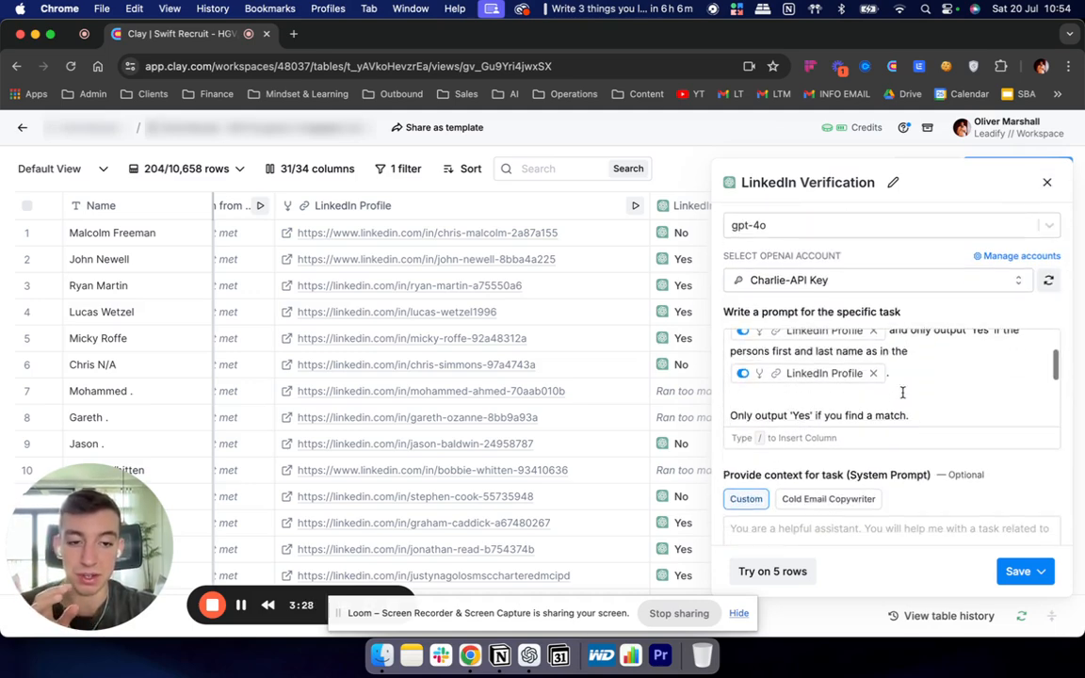
pyautogui.scroll(1, 924, 415)
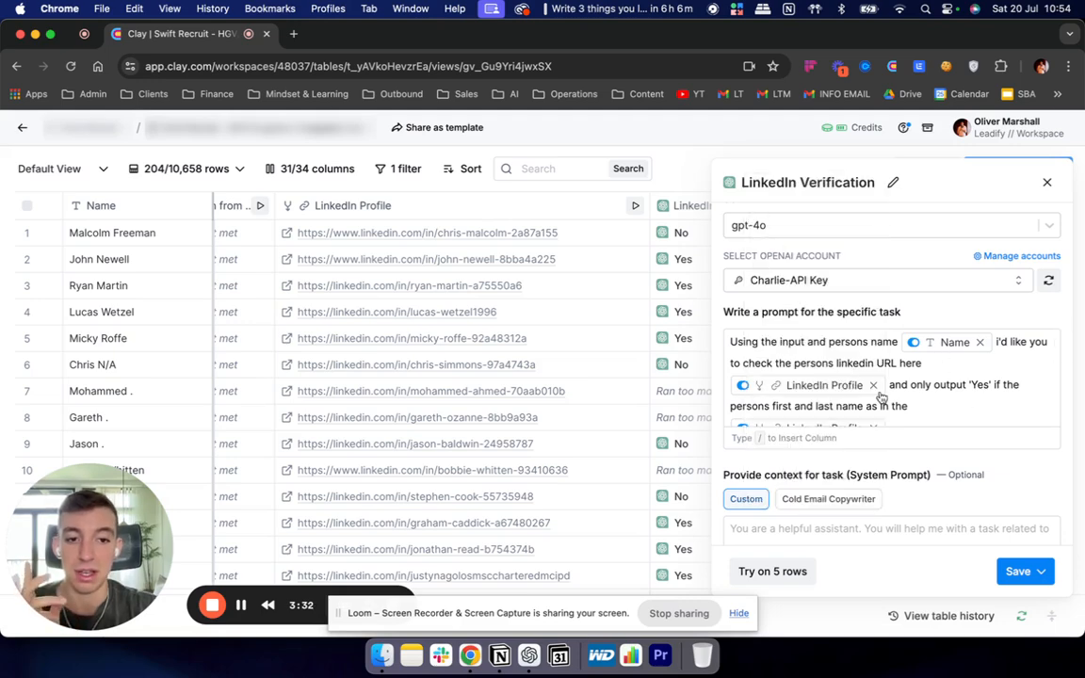
pyautogui.scroll(-2, 939, 402)
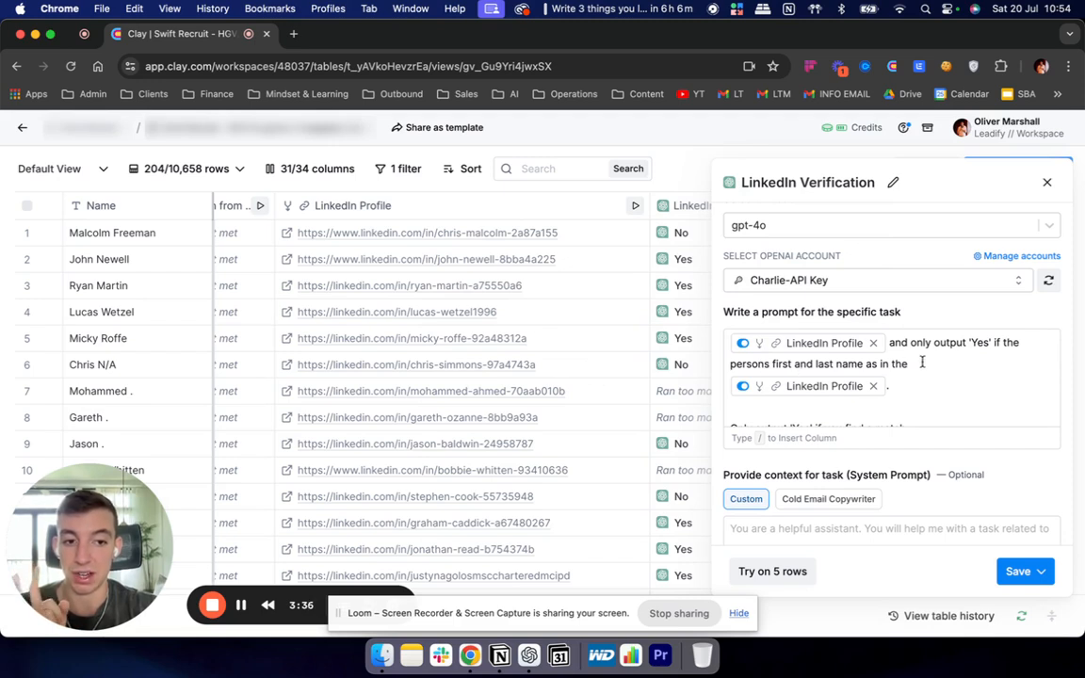
pyautogui.scroll(-3, 799, 368)
pyautogui.scroll(-3, 799, 367)
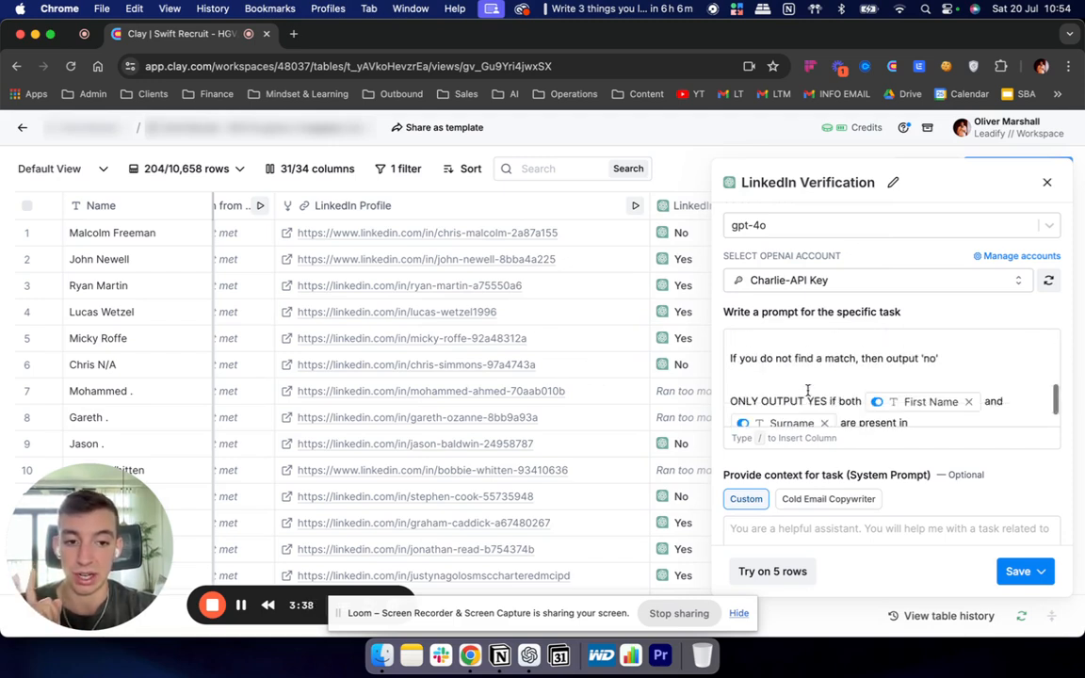
pyautogui.click(835, 373)
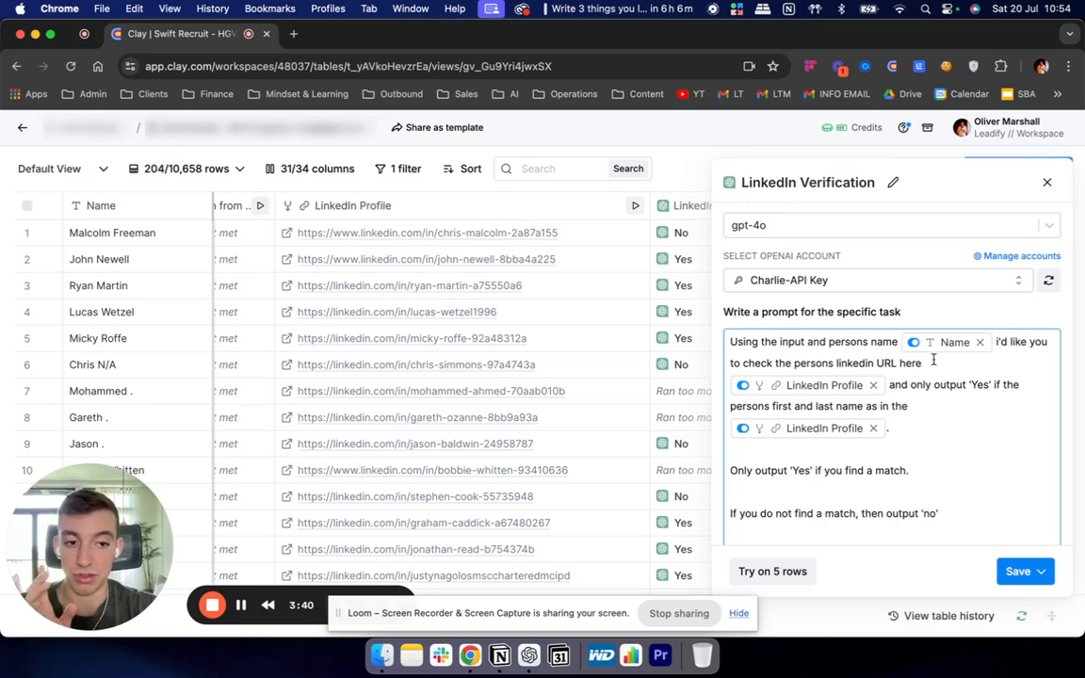
pyautogui.scroll(-5, 896, 438)
pyautogui.scroll(3, 900, 417)
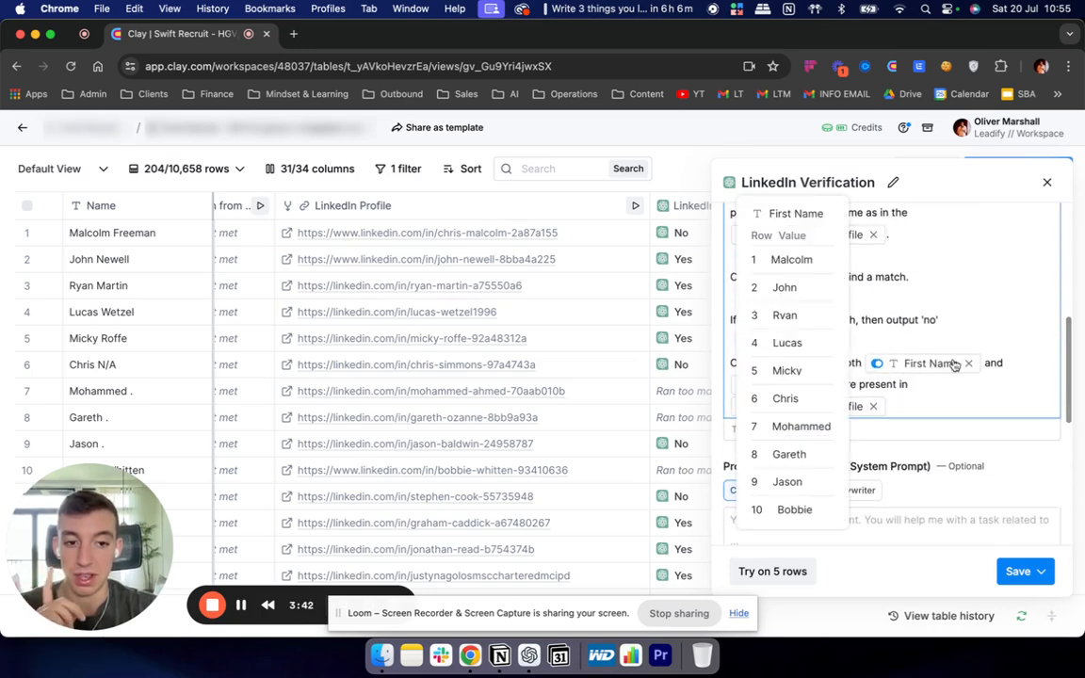
pyautogui.click(935, 387)
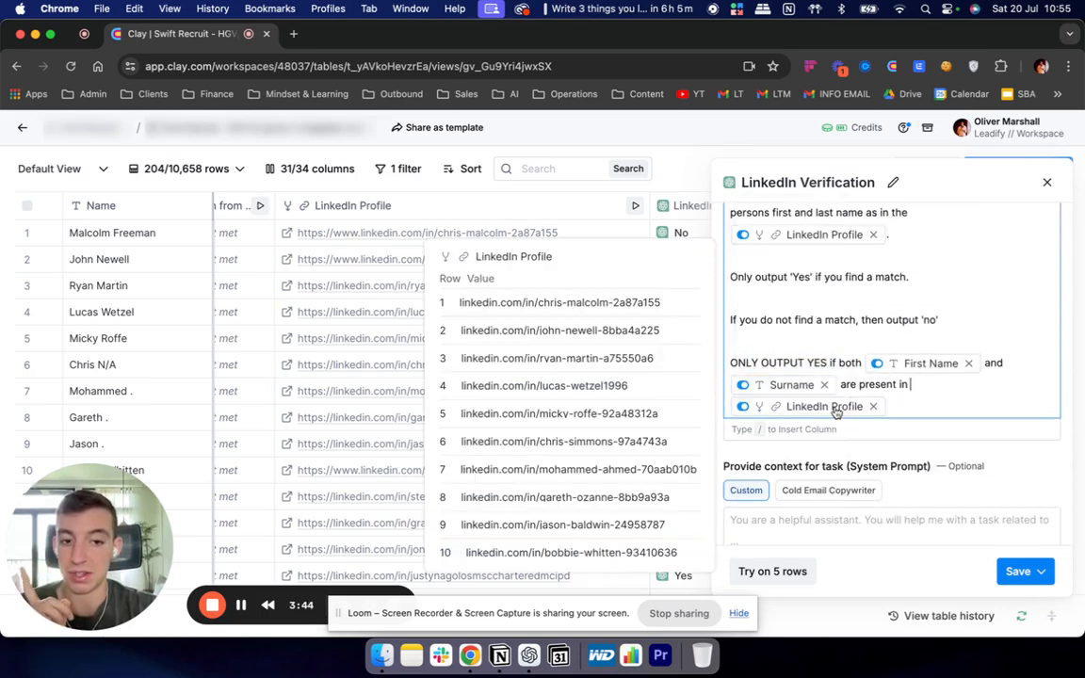
# - Check the prompt against the table's source columns and verification results, and close the column configuration without saving
pyautogui.hscroll(-10, 306, 353)
pyautogui.hscroll(-10, 305, 353)
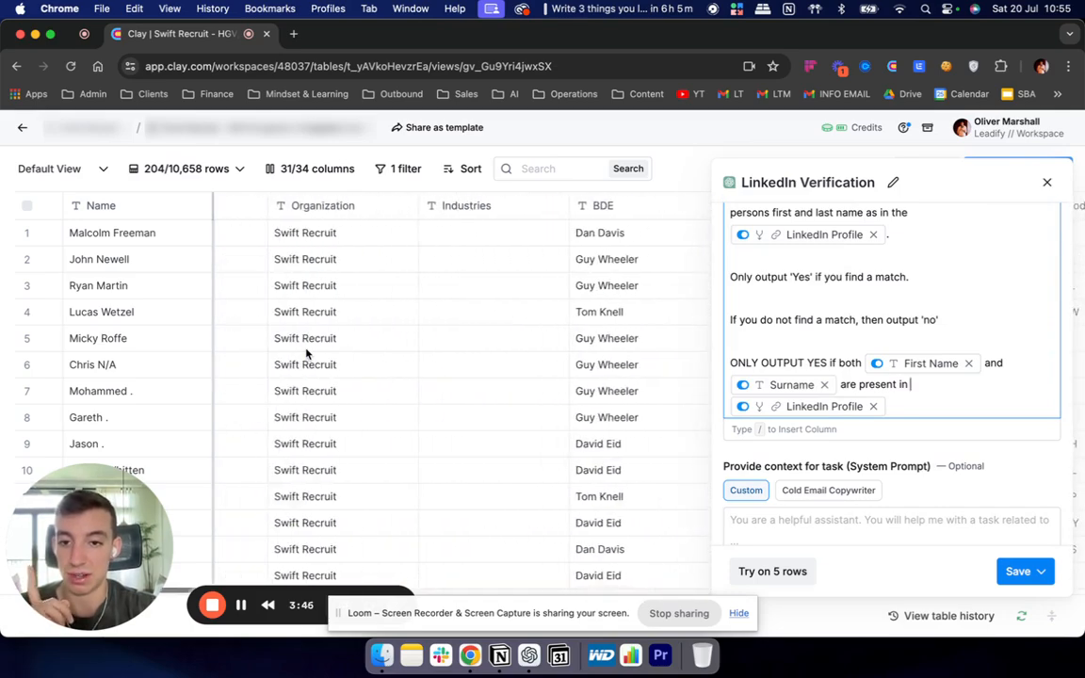
pyautogui.hscroll(15, 376, 283)
pyautogui.hscroll(8, 556, 254)
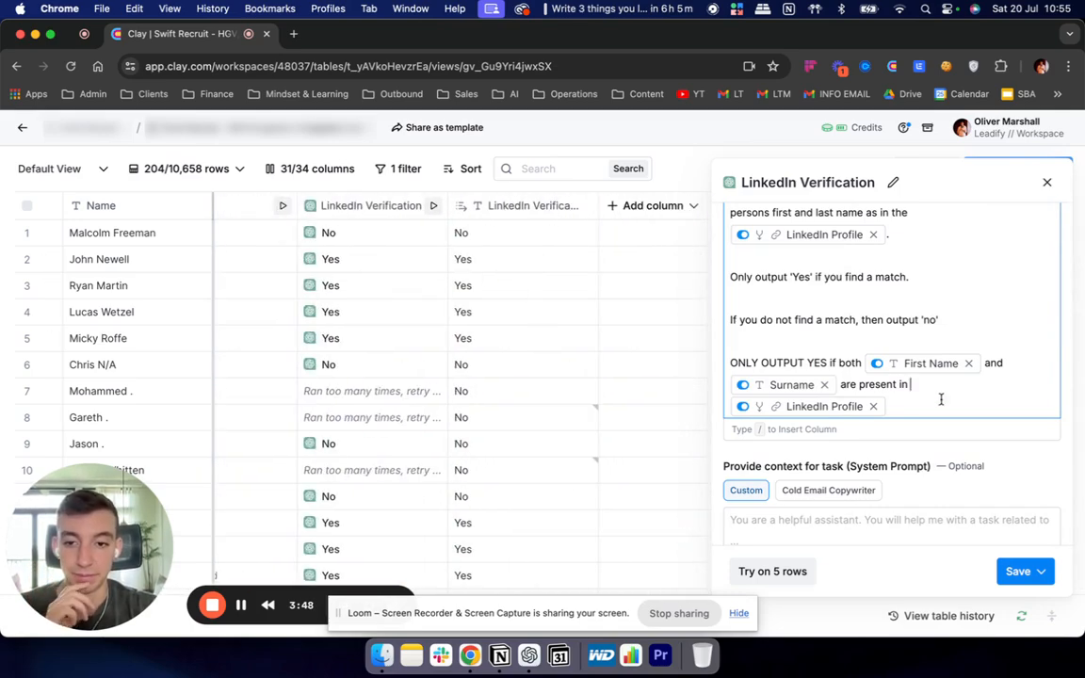
pyautogui.scroll(5, 872, 283)
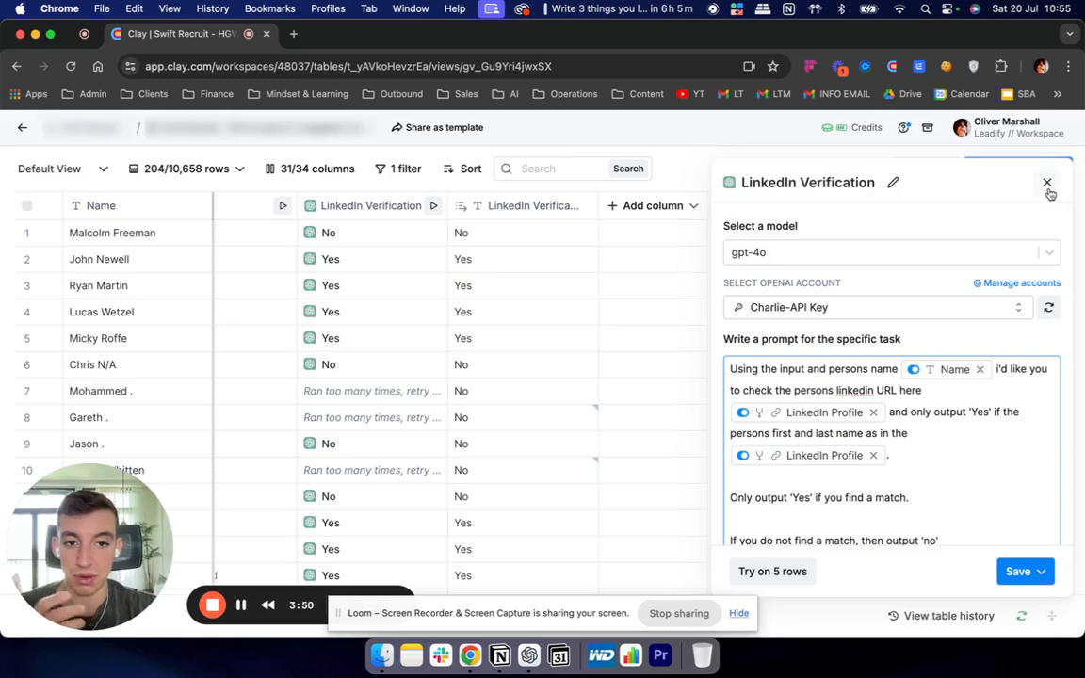
pyautogui.click(1046, 183)
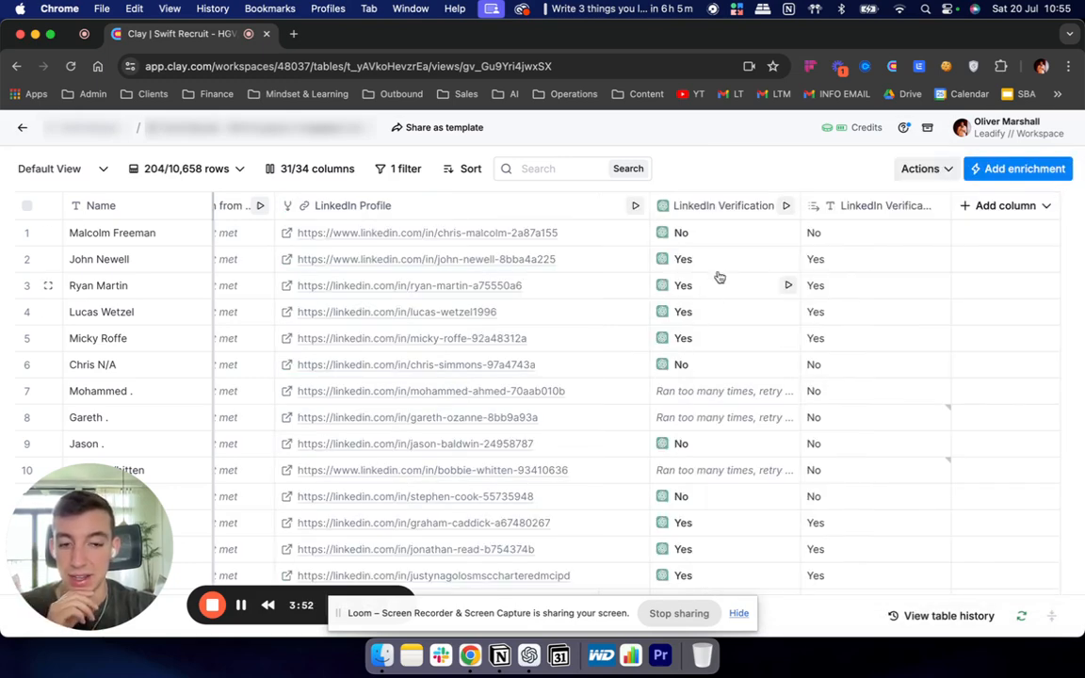
# - Reopen the LinkedIn Verification column's configuration, check its AI response examples and answer formatting settings, and close it without saving
pyautogui.click(714, 209)
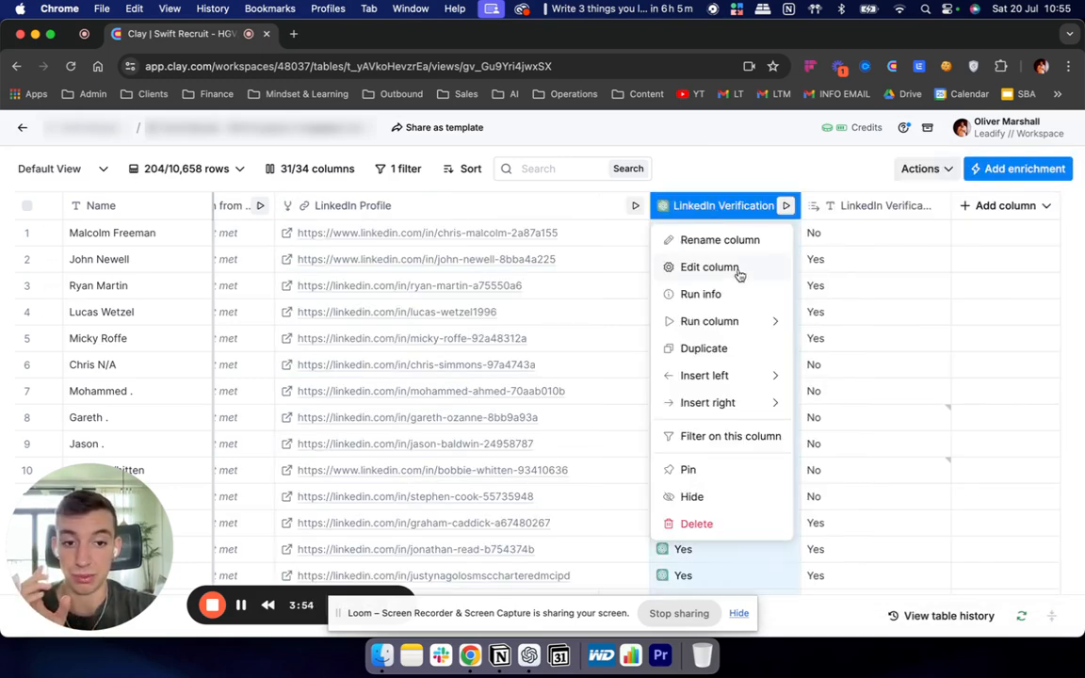
pyautogui.click(738, 269)
pyautogui.scroll(-10, 989, 353)
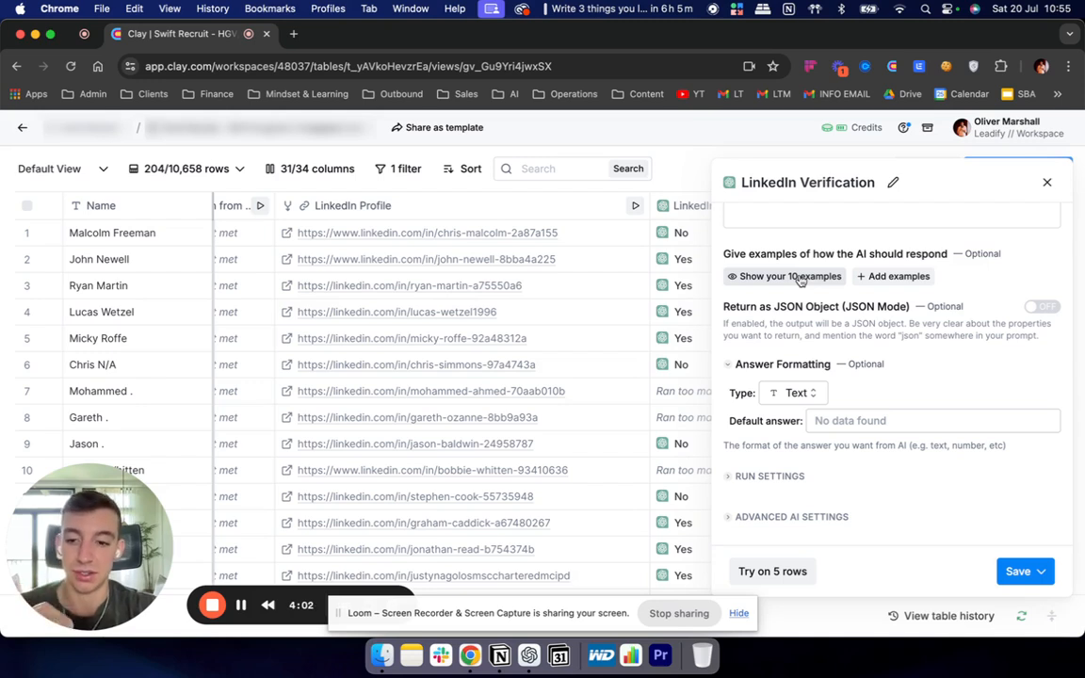
pyautogui.click(1047, 184)
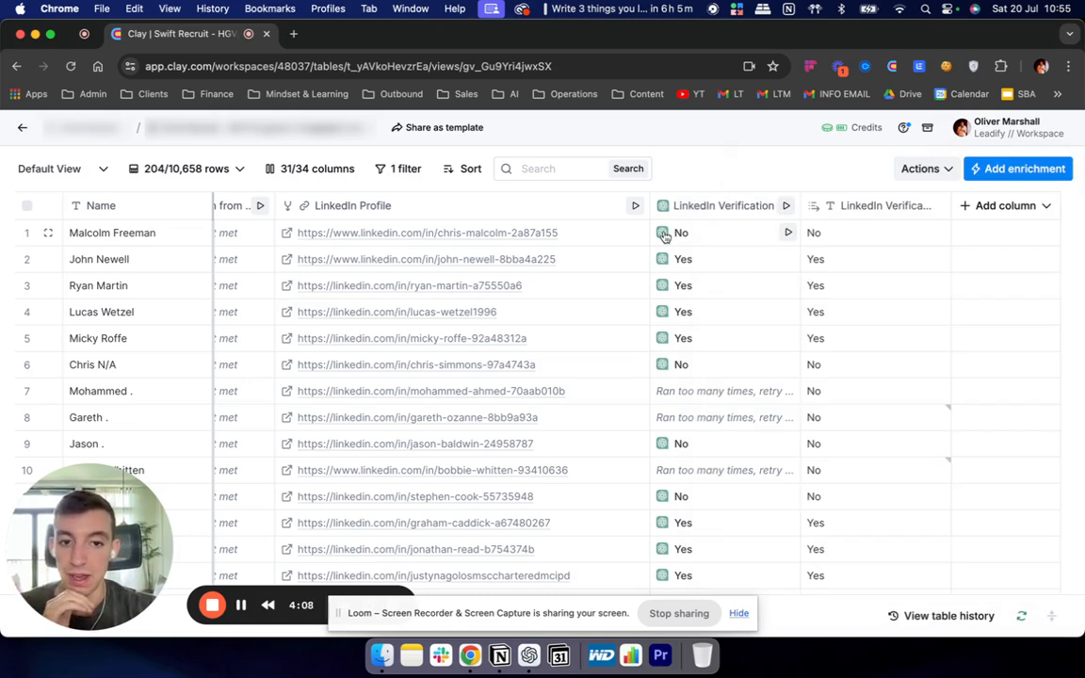
# - Review the leads' name, job title and contact columns across the table, ending at the LinkedIn Verification results
pyautogui.hscroll(-1, 685, 387)
pyautogui.hscroll(1, 685, 387)
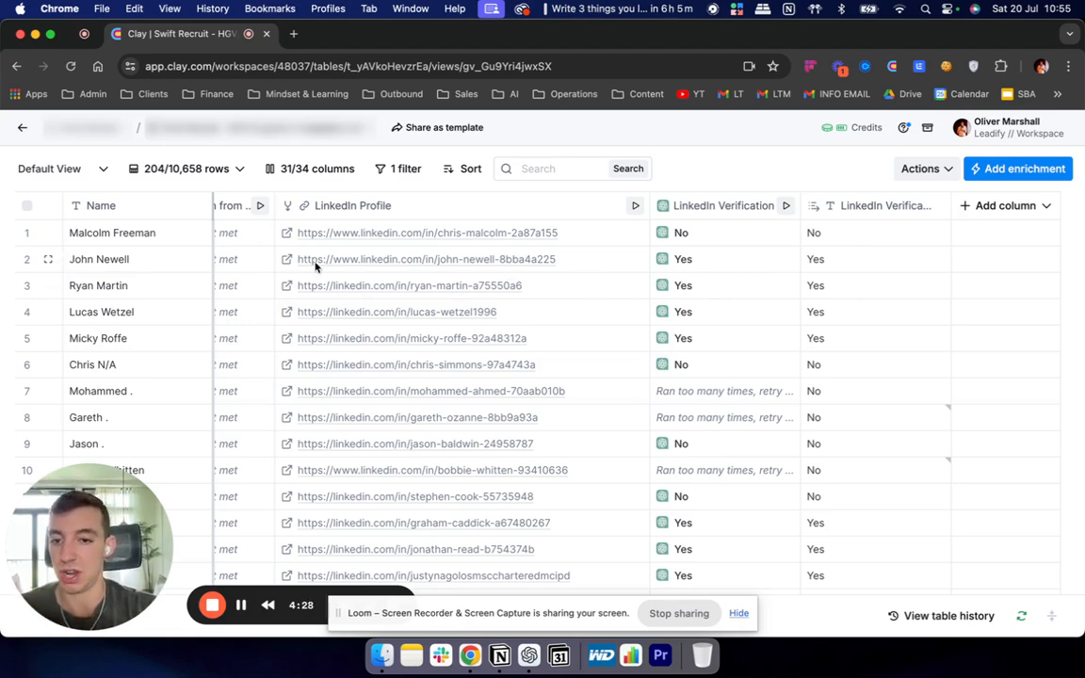
pyautogui.hscroll(-15, 289, 269)
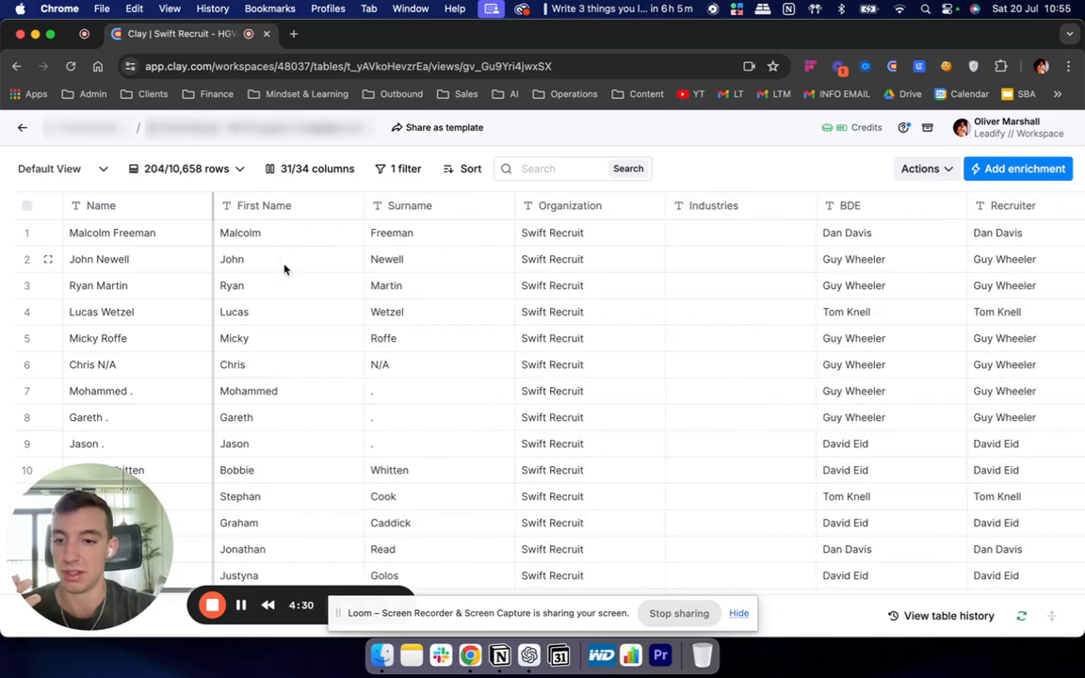
pyautogui.hscroll(10, 576, 286)
pyautogui.hscroll(-2, 576, 286)
pyautogui.hscroll(1, 370, 293)
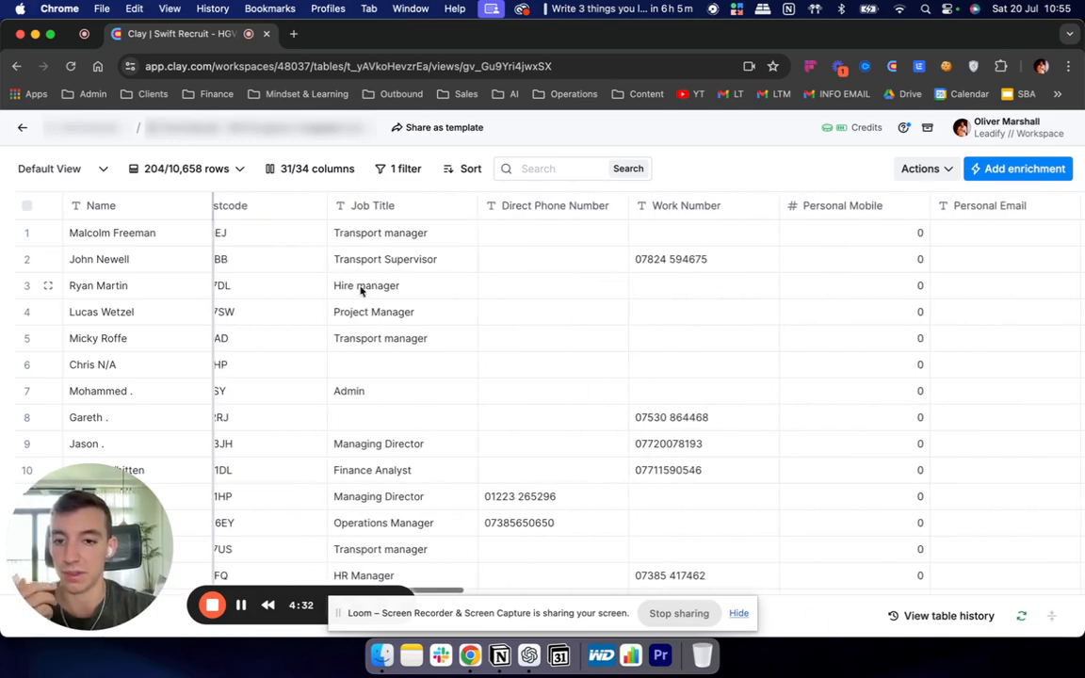
pyautogui.hscroll(15, 415, 267)
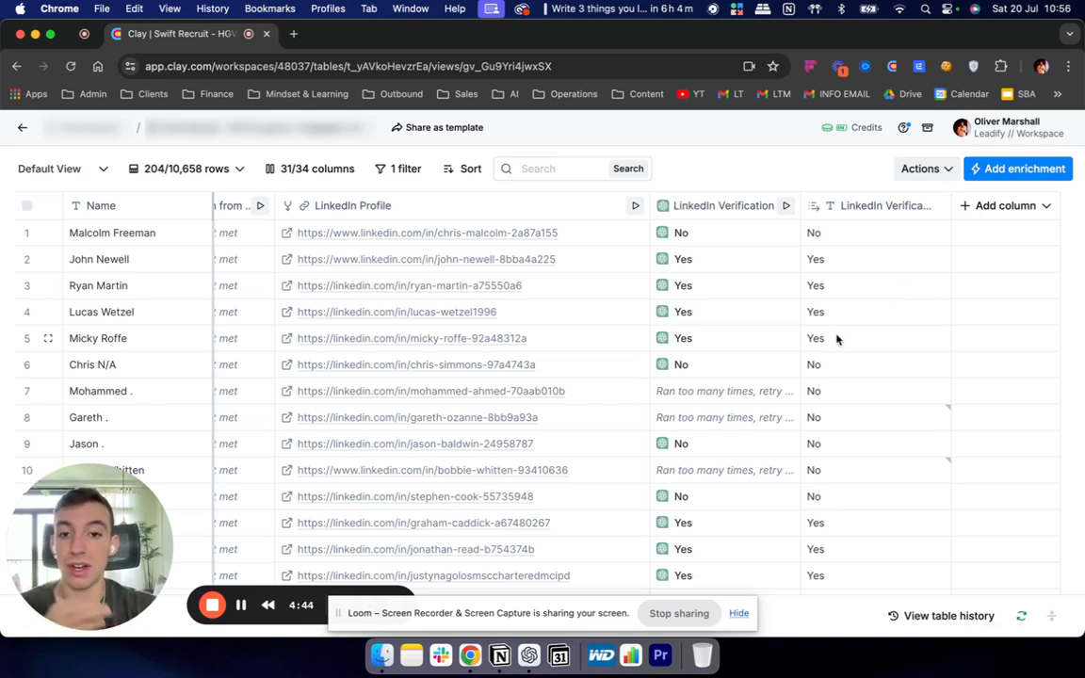
pyautogui.hscroll(-2, 836, 339)
pyautogui.hscroll(2, 836, 339)
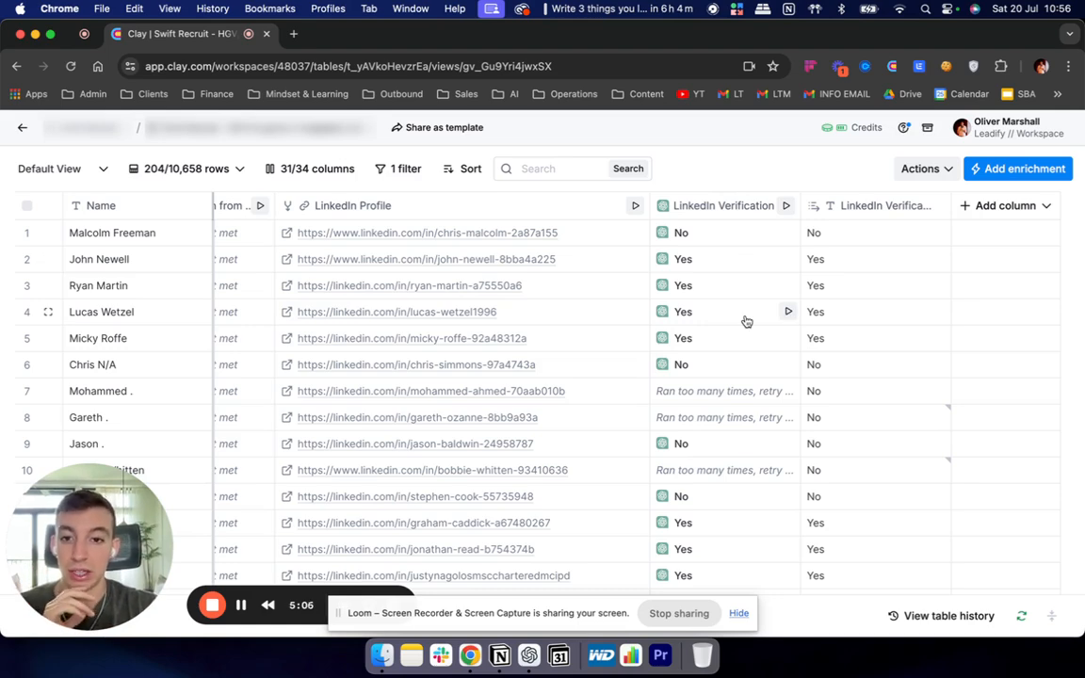
pyautogui.hscroll(-3, 745, 322)
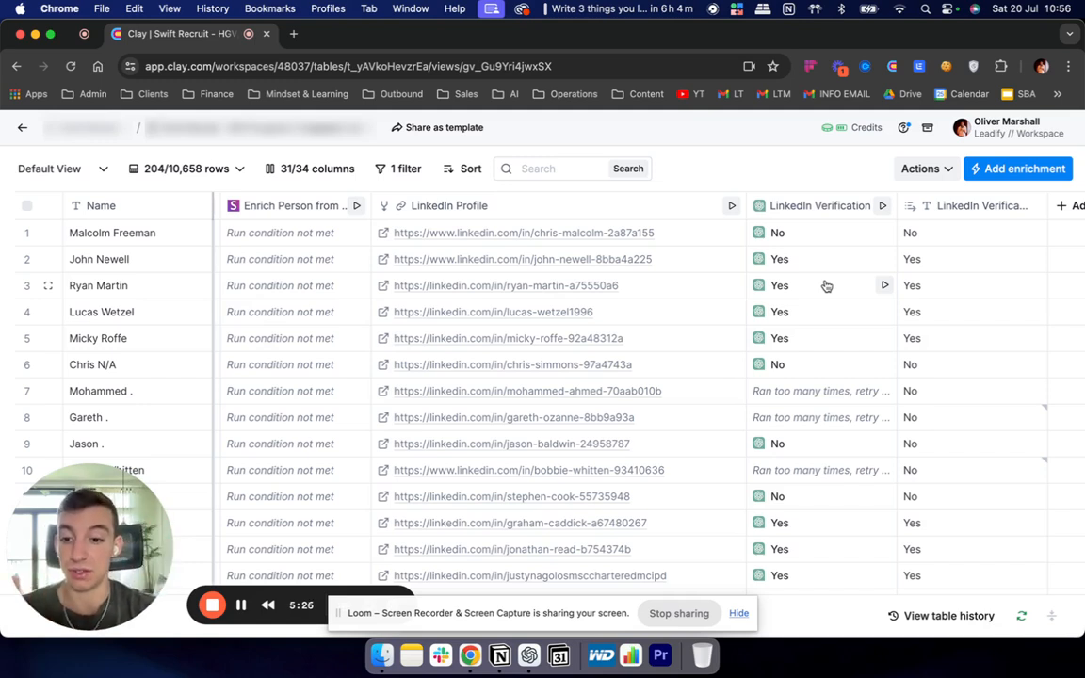
pyautogui.hscroll(2, 825, 286)
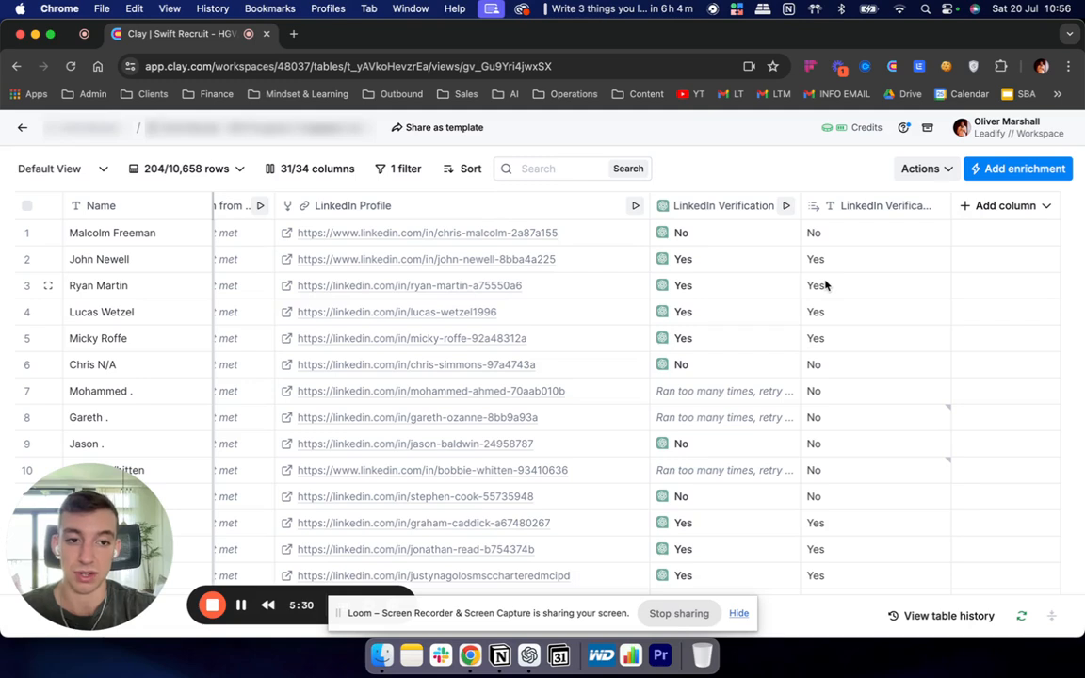
pyautogui.hscroll(-1, 715, 370)
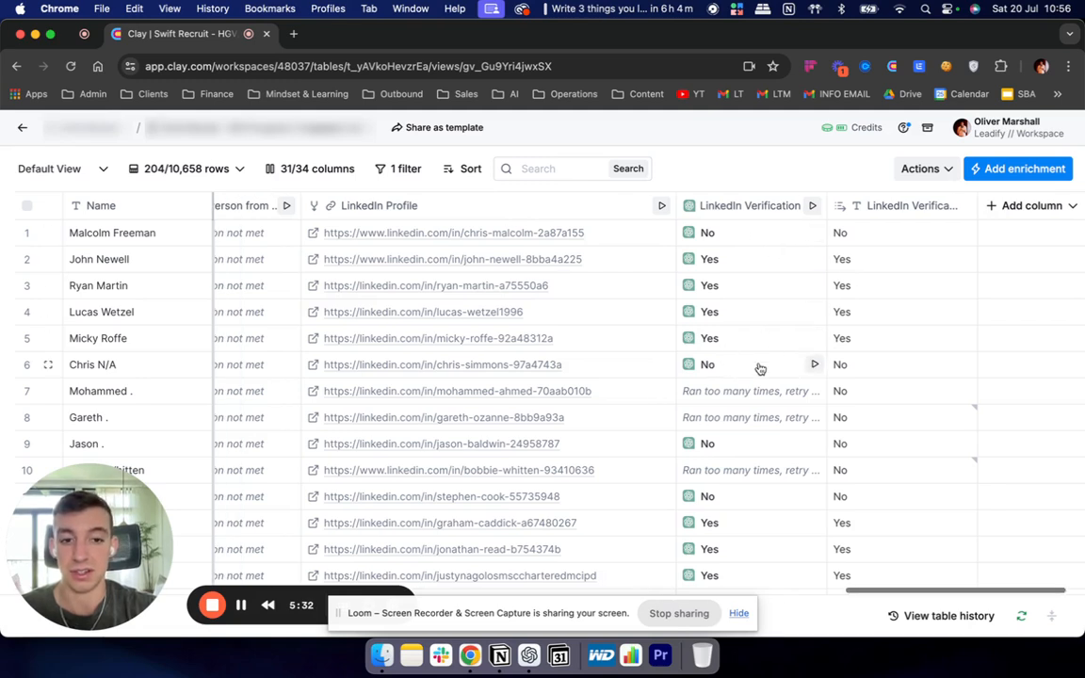
pyautogui.hscroll(1, 759, 366)
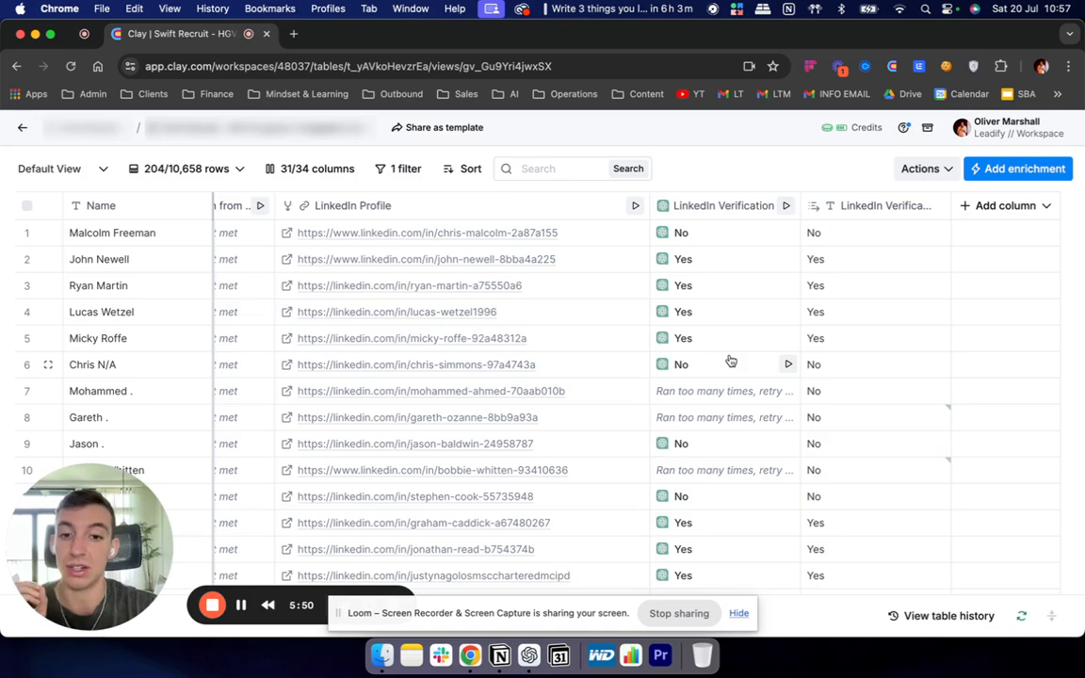
pyautogui.hscroll(-5, 731, 360)
pyautogui.hscroll(5, 730, 361)
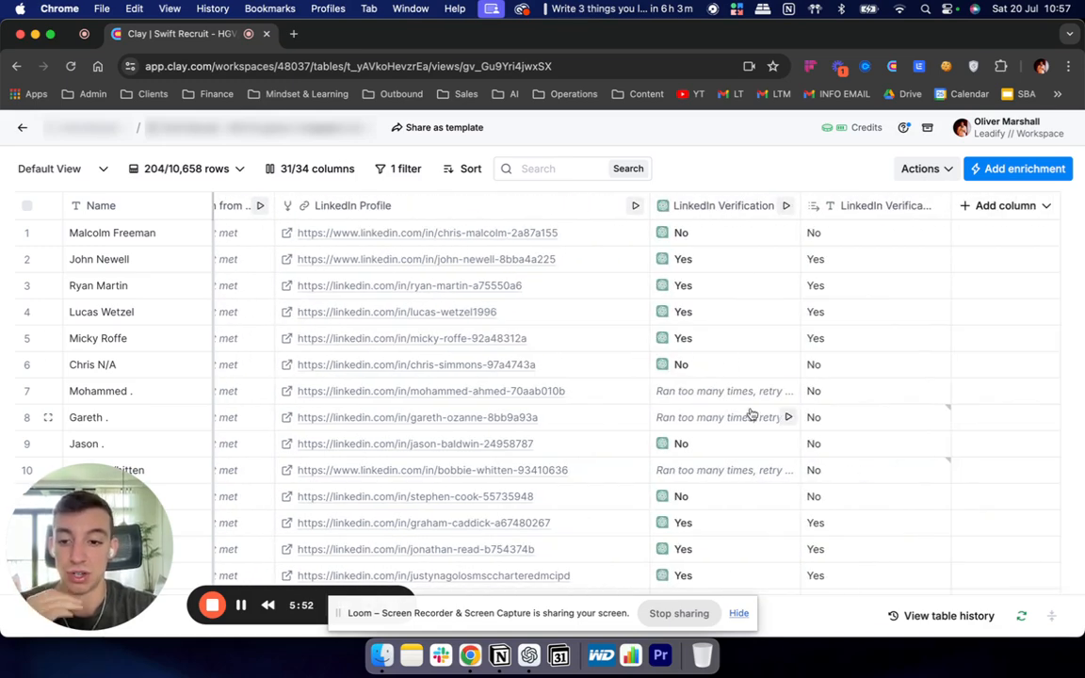
pyautogui.scroll(-3, 750, 415)
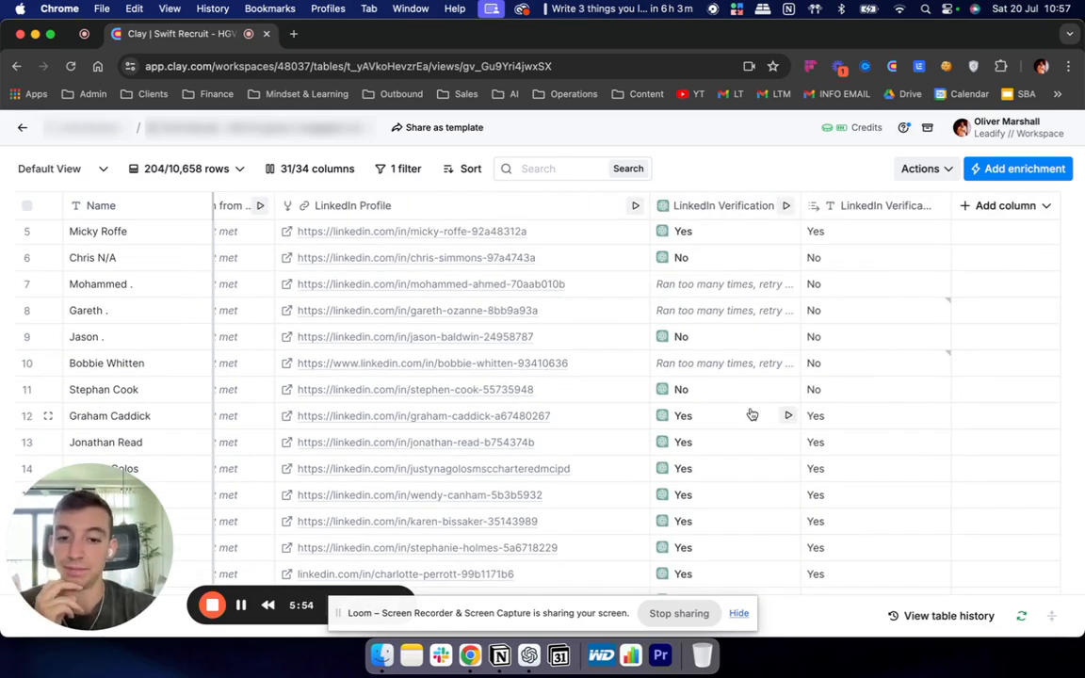